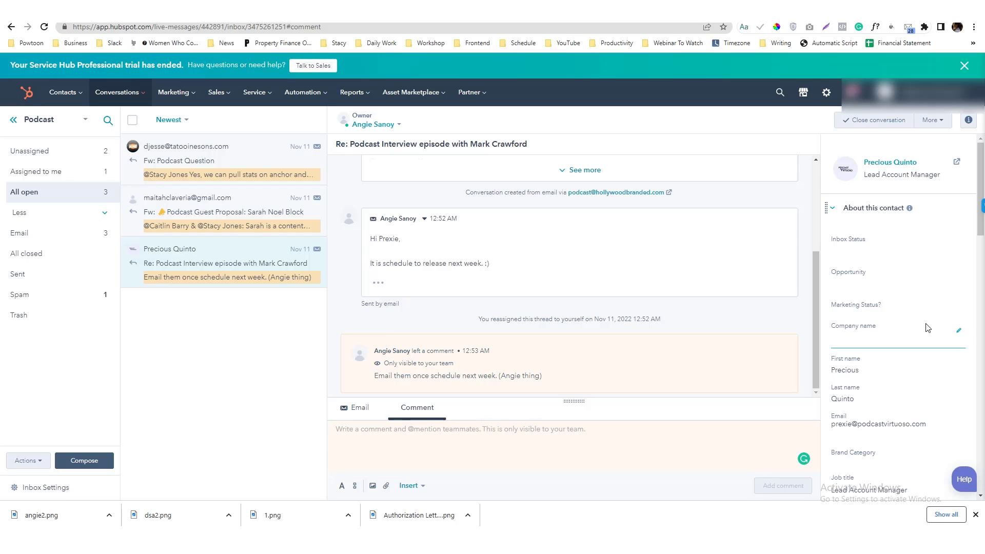
# Expand the Ticket section in the conversation sidebar, then scroll back up to About this contact
pyautogui.scroll(-10, 927, 328)
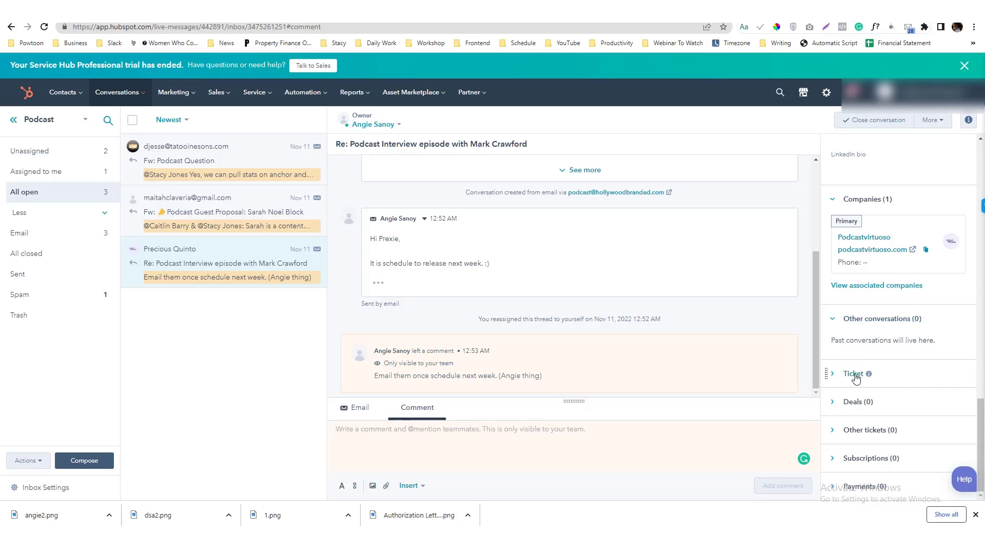
pyautogui.click(826, 374)
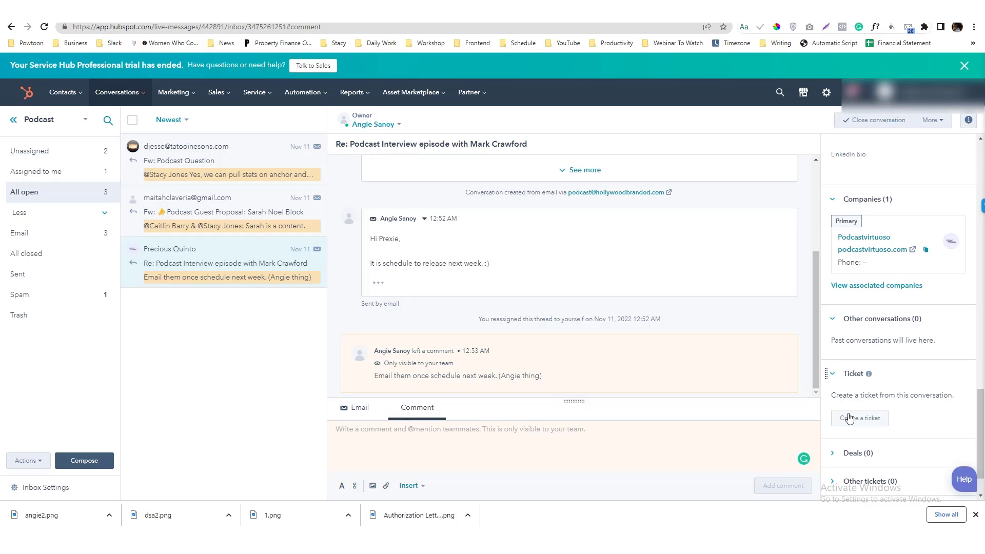
pyautogui.scroll(-1, 852, 417)
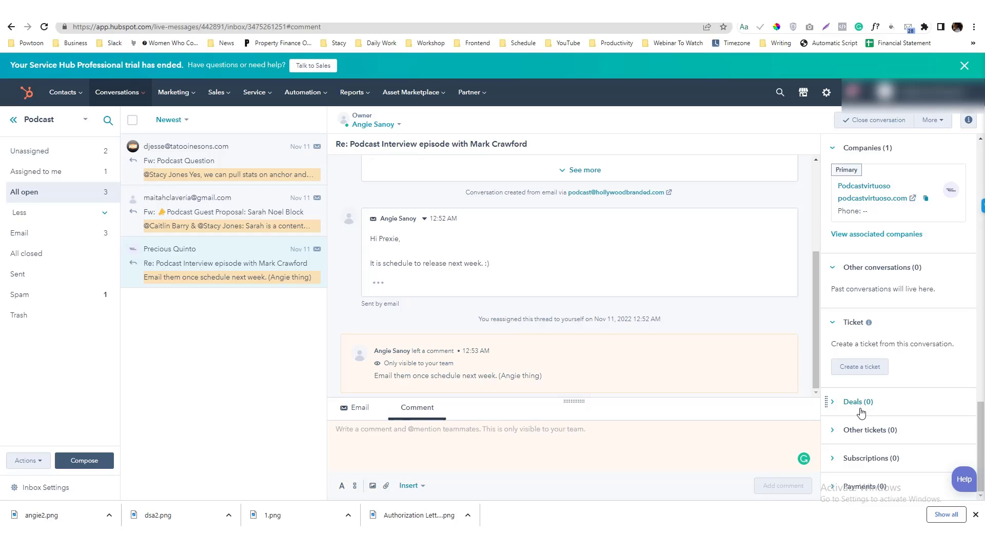
pyautogui.scroll(5, 861, 413)
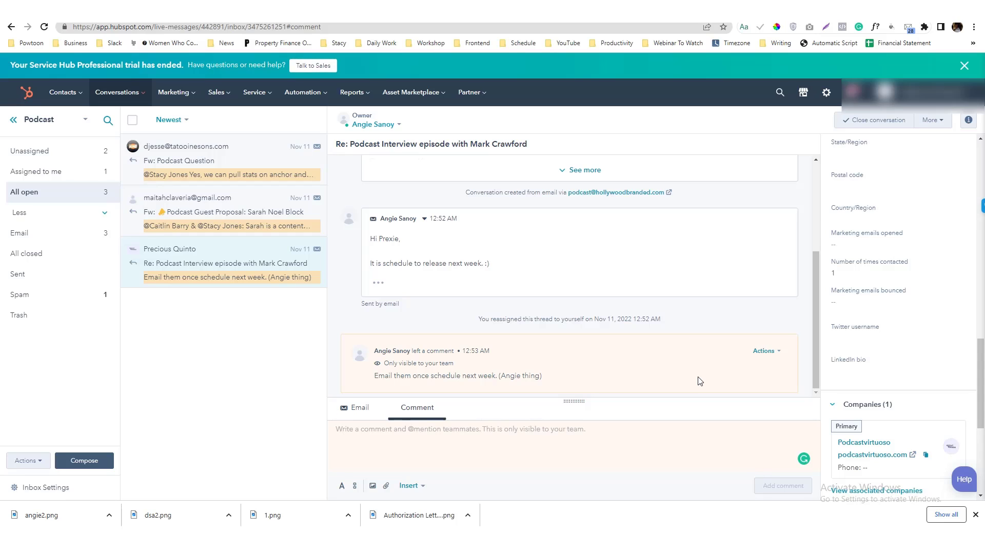
pyautogui.scroll(10, 867, 302)
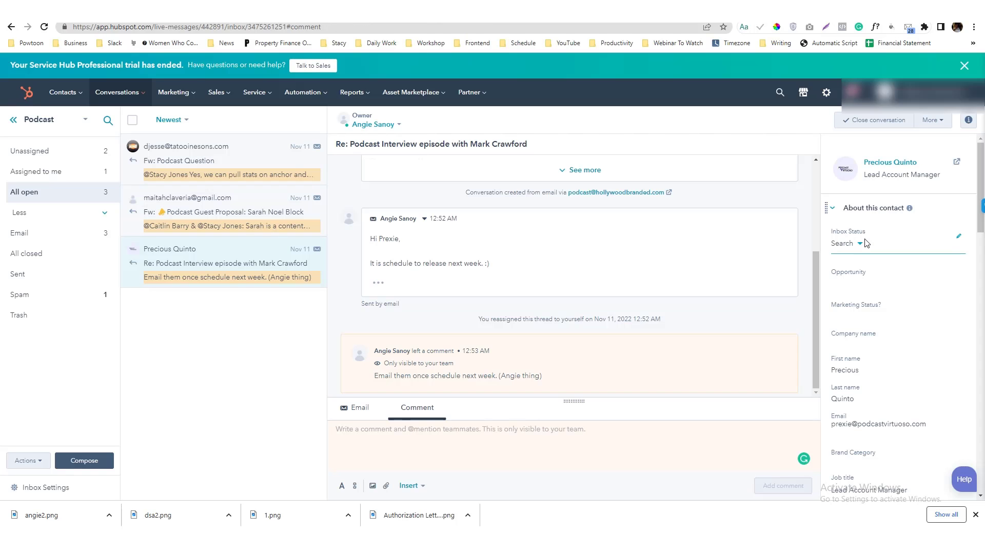
pyautogui.click(861, 245)
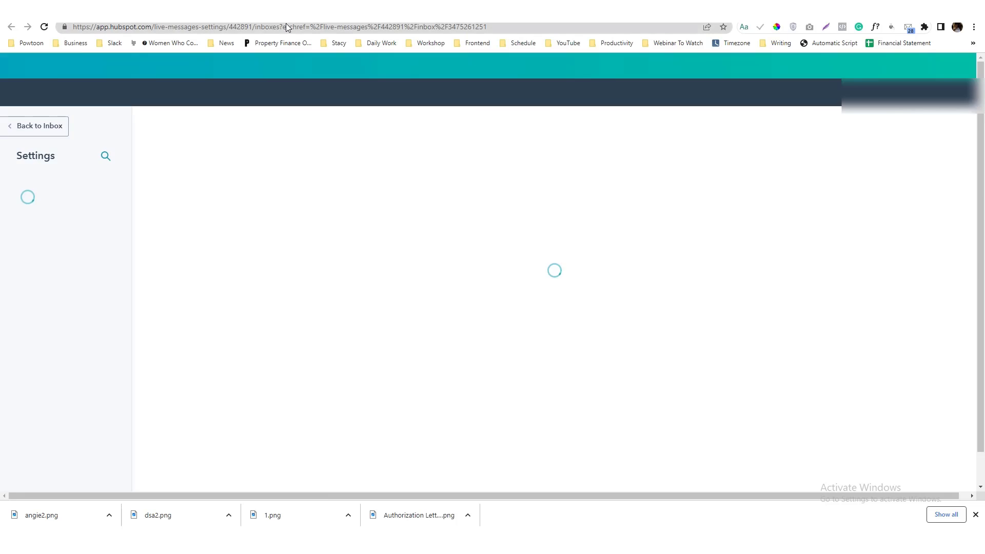
# Go to Data Management > Properties to list all 252 contact properties
pyautogui.scroll(-4, 98, 302)
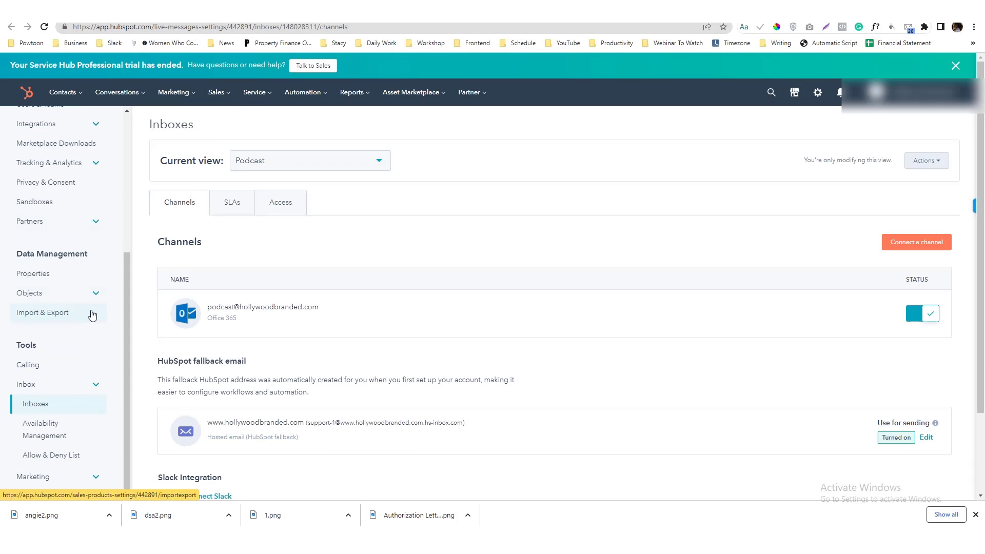
pyautogui.click(65, 280)
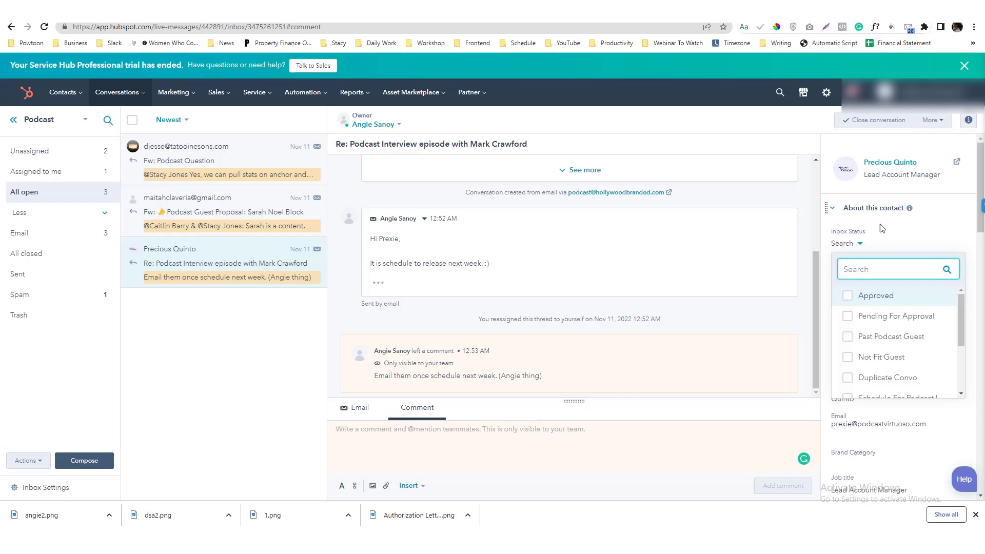
pyautogui.click(881, 231)
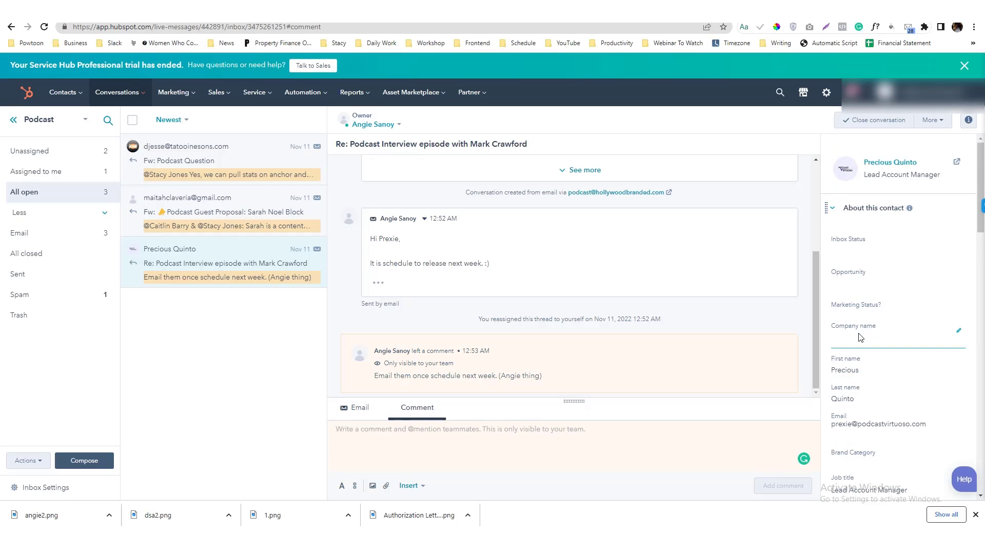
pyautogui.scroll(-5, 858, 337)
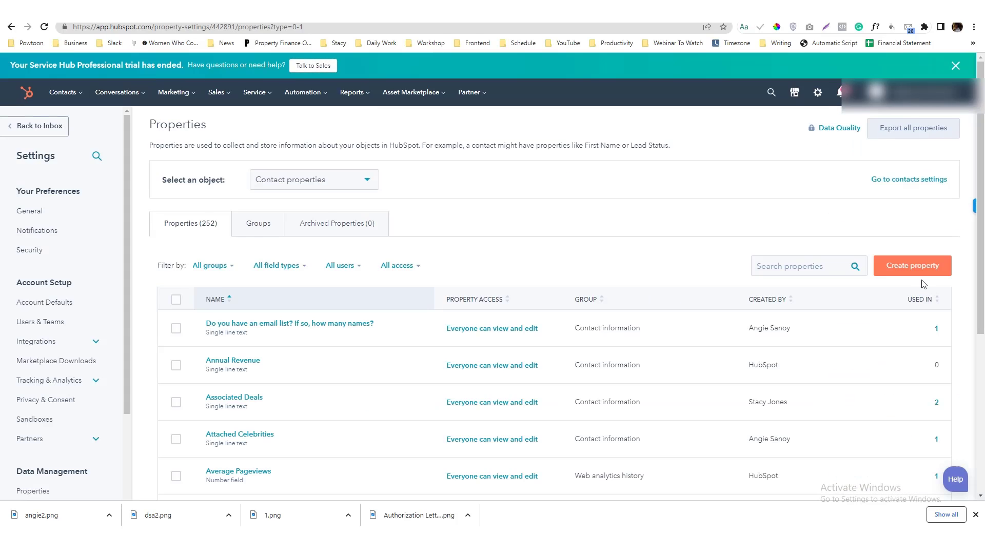
# Give the Inbox Status property a new 'Convert to Task' option, save, and reload the inbox page
pyautogui.click(800, 270)
pyautogui.write('In')
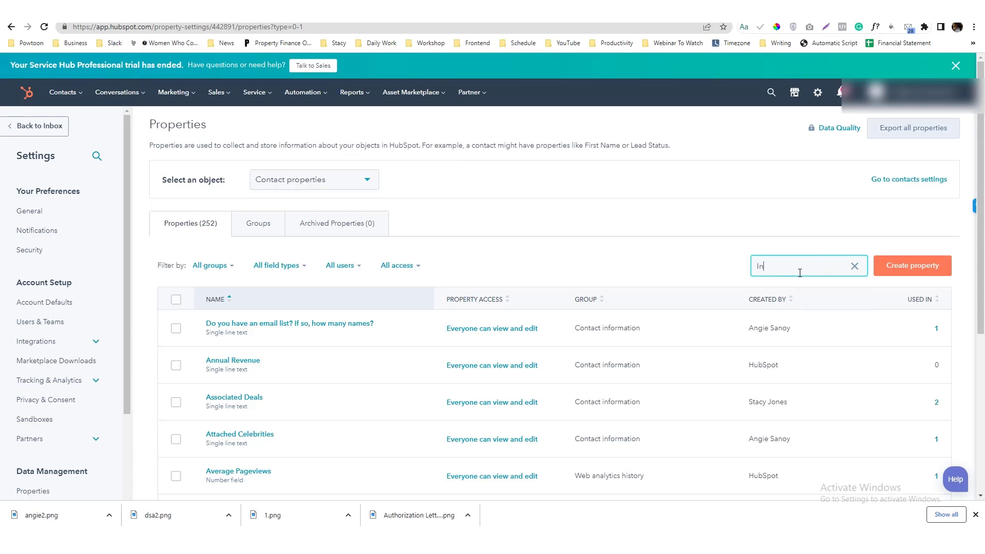
pyautogui.write('box Sta')
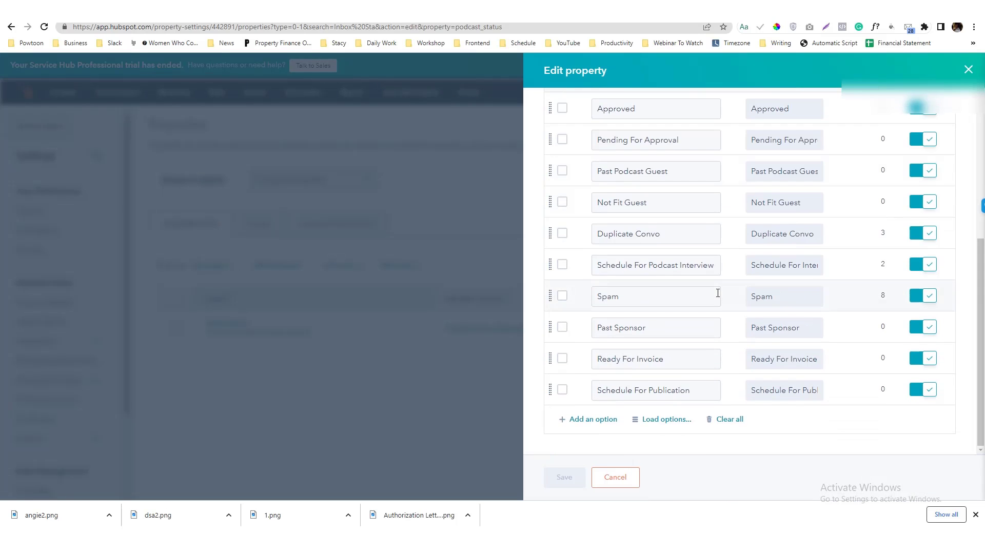
pyautogui.click(593, 419)
pyautogui.click(651, 368)
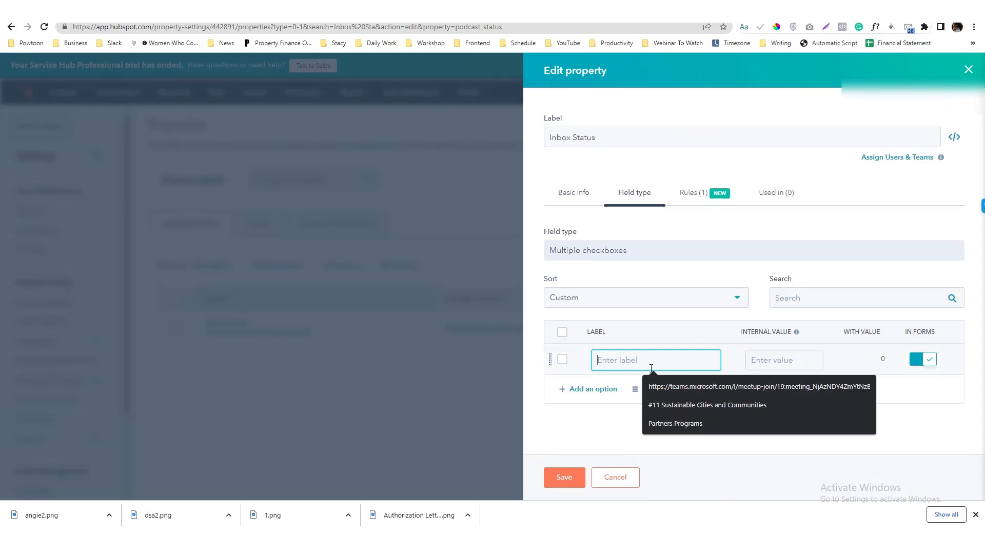
pyautogui.write('Conver')
pyautogui.write('t to Ti')
pyautogui.write(' Task')
pyautogui.hotkey('ctrl', 'a')
pyautogui.click(573, 476)
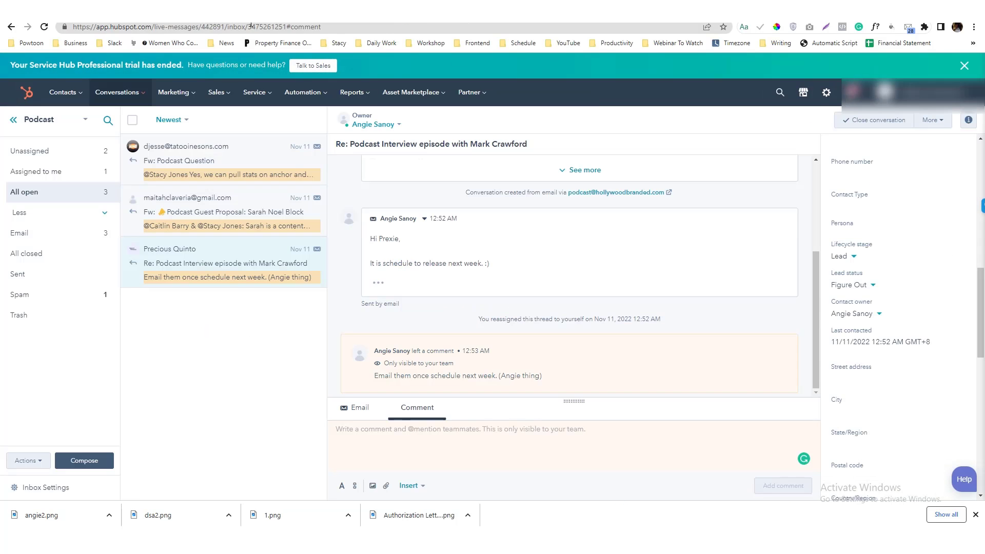
pyautogui.click(251, 27)
pyautogui.press('Return')
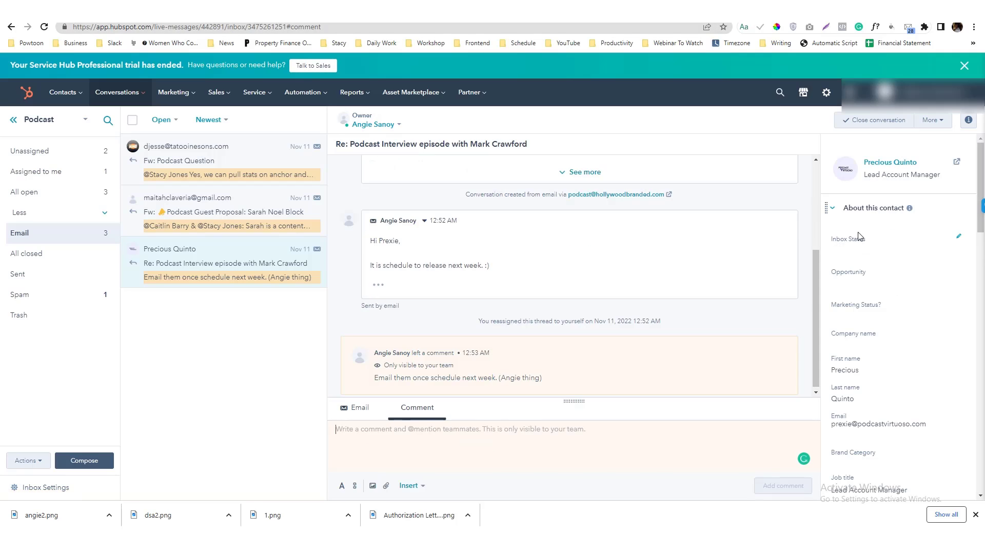
# Choose 'Convert to Task' in the contact's Inbox Status dropdown and save it
pyautogui.click(842, 243)
pyautogui.moveTo(958, 322); pyautogui.dragTo(963, 374)
pyautogui.click(910, 390)
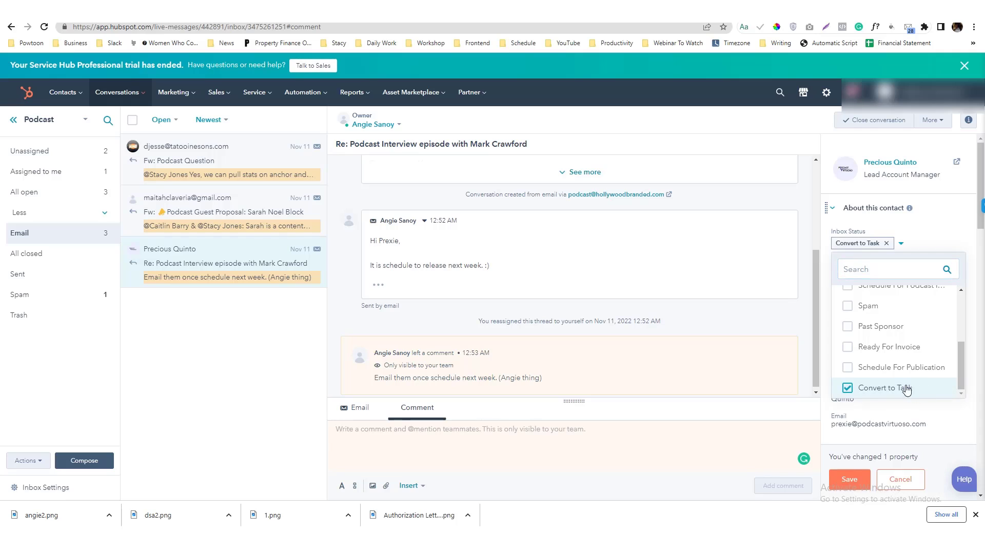
pyautogui.click(839, 478)
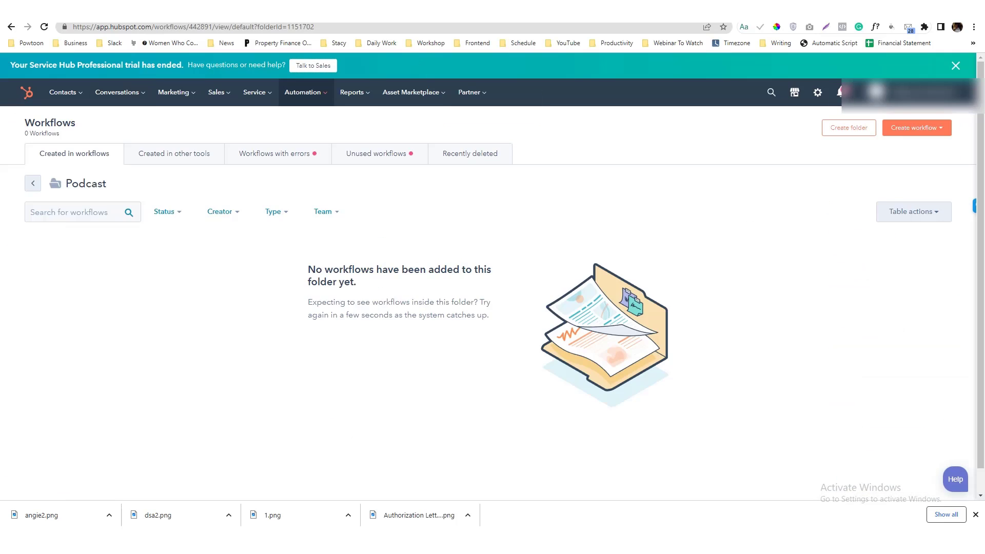
# Reload Workflows and begin a from-scratch blank workflow of the Conversation-based type
pyautogui.click(326, 26)
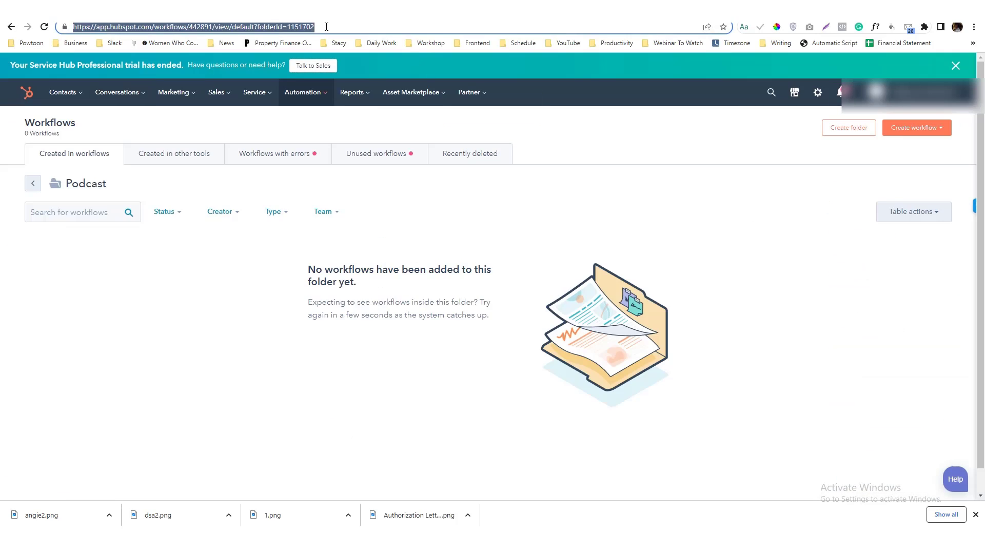
pyautogui.press('Return')
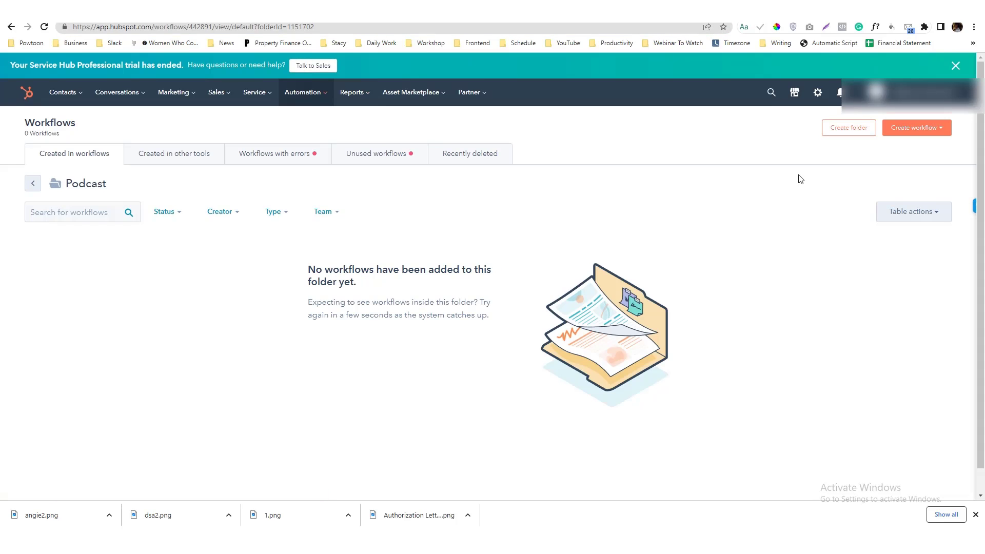
pyautogui.click(890, 135)
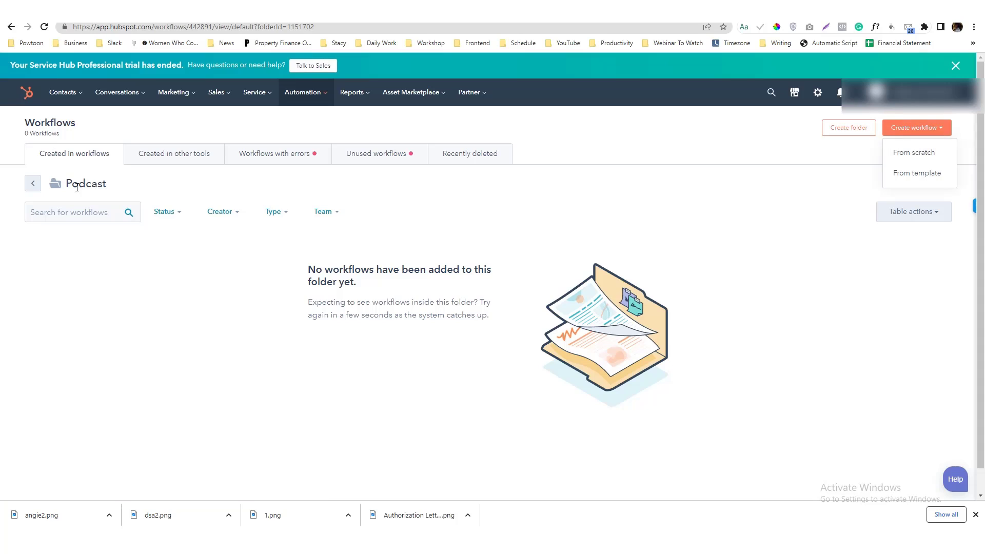
pyautogui.moveTo(68, 183); pyautogui.dragTo(121, 184)
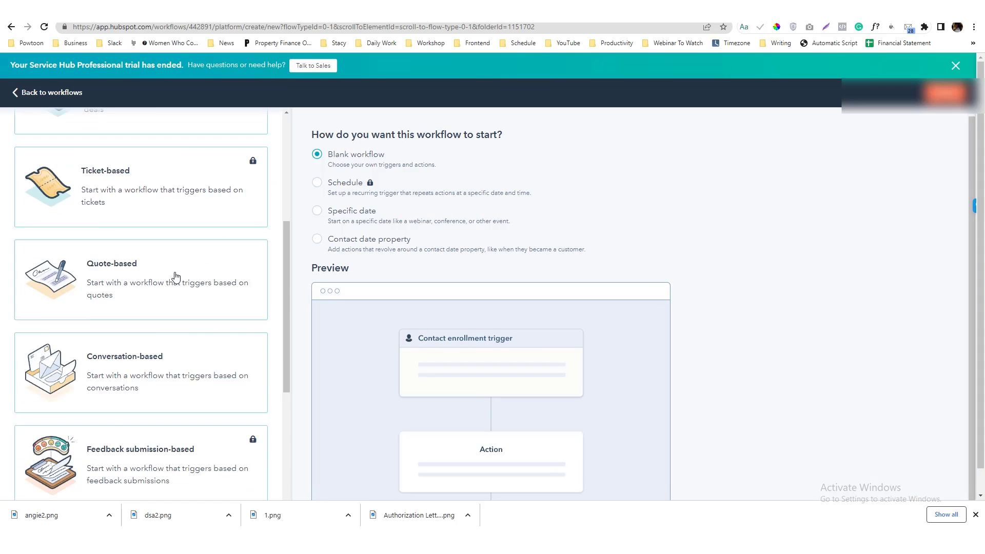
pyautogui.scroll(5, 176, 277)
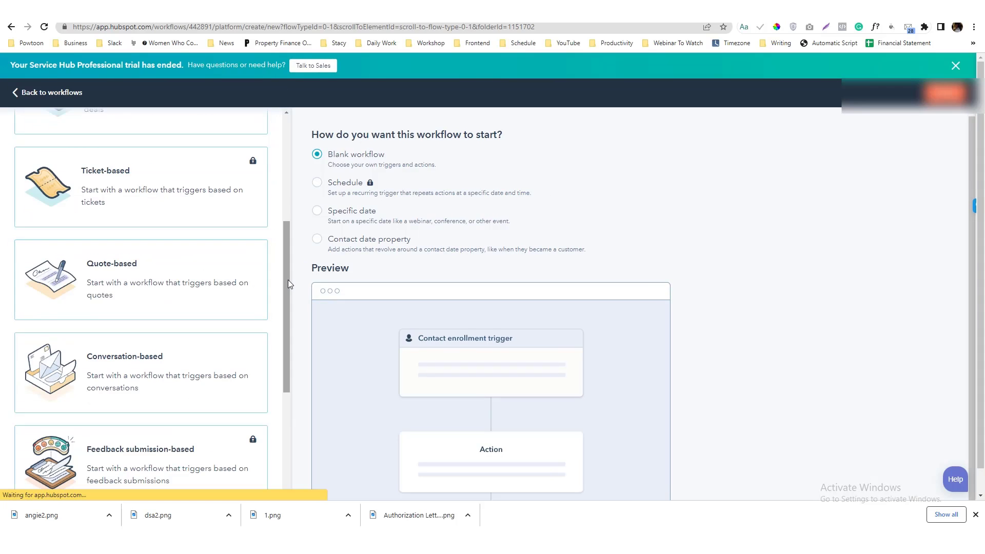
pyautogui.scroll(-1, 288, 280)
pyautogui.click(161, 331)
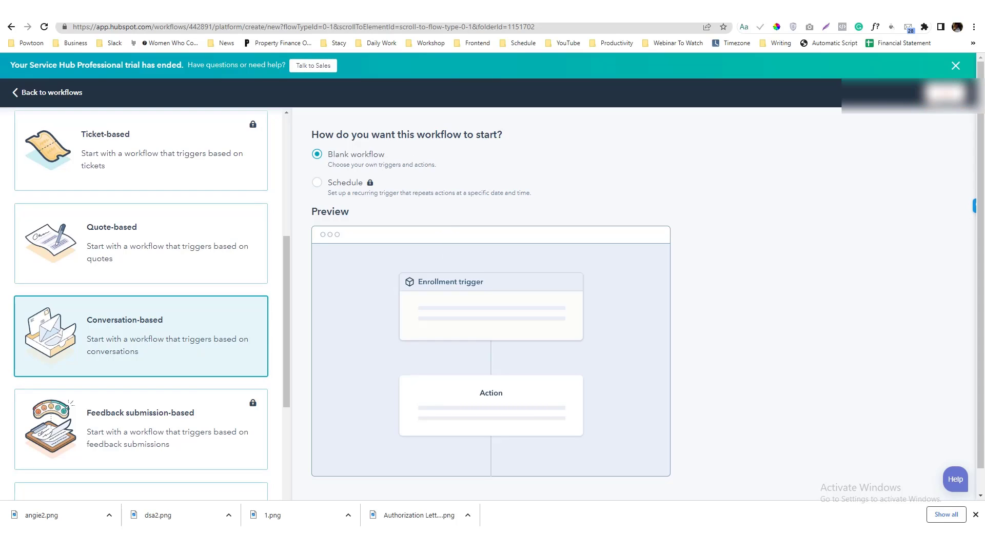
# Create the workflow and pick the contact property Inbox Status as the enrollment trigger
pyautogui.click(945, 93)
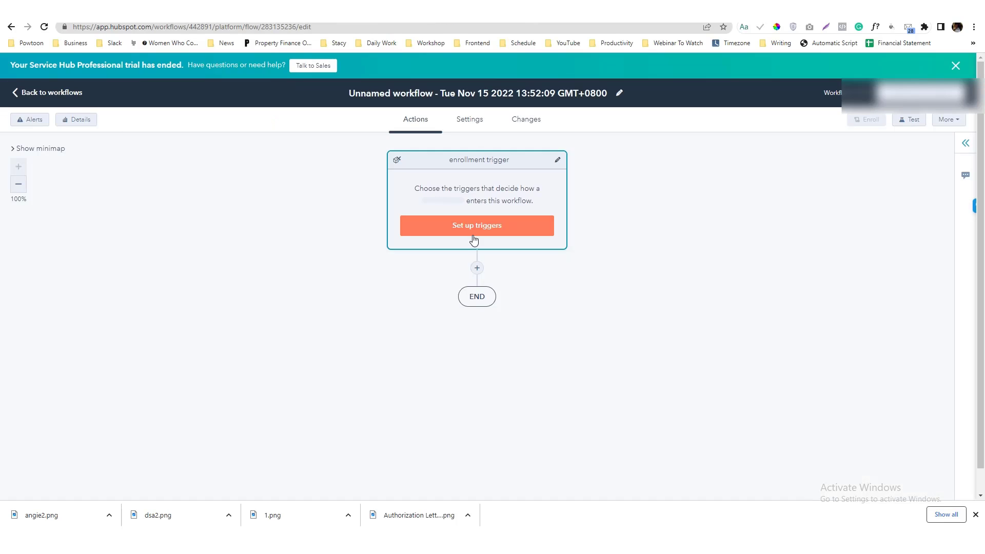
pyautogui.click(473, 239)
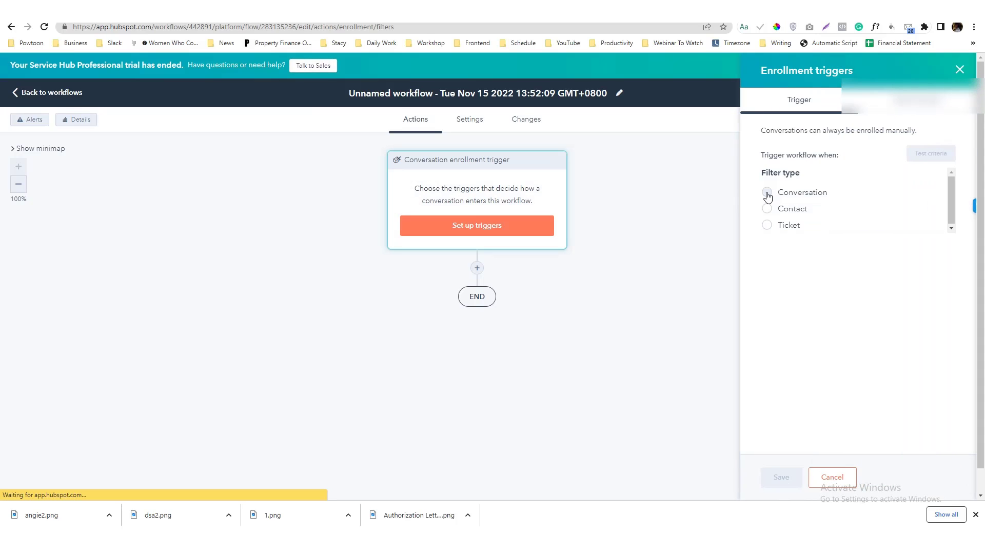
pyautogui.click(767, 193)
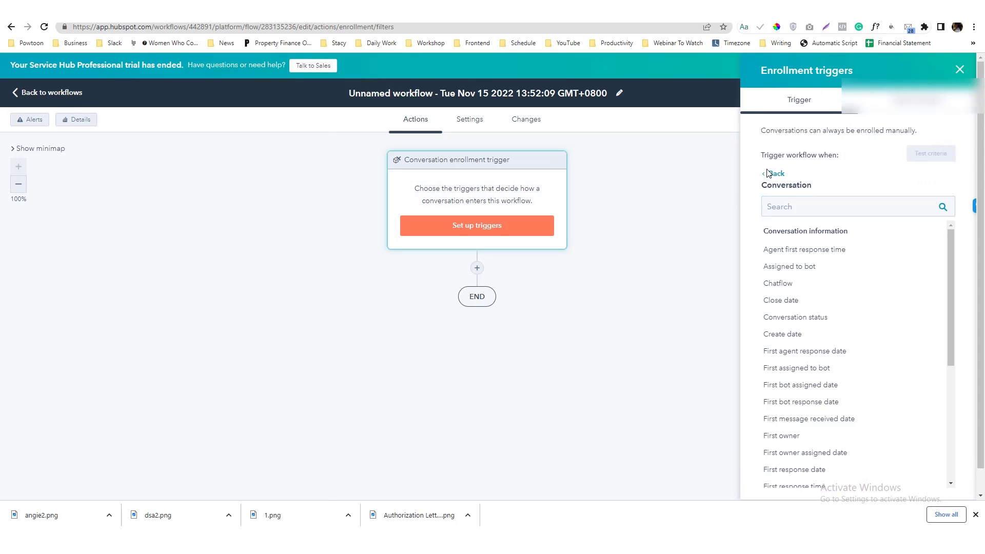
pyautogui.click(768, 173)
pyautogui.click(769, 208)
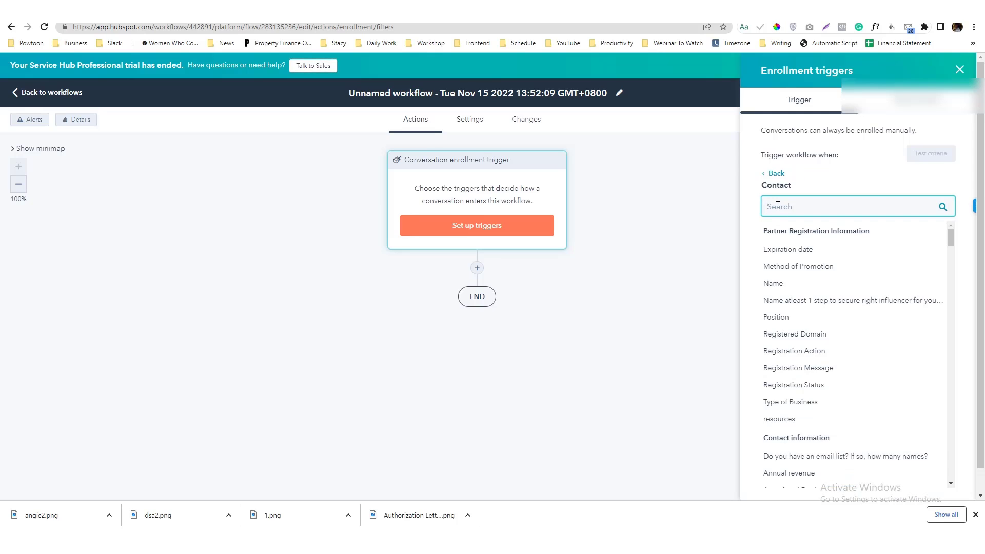
pyautogui.write('inbox')
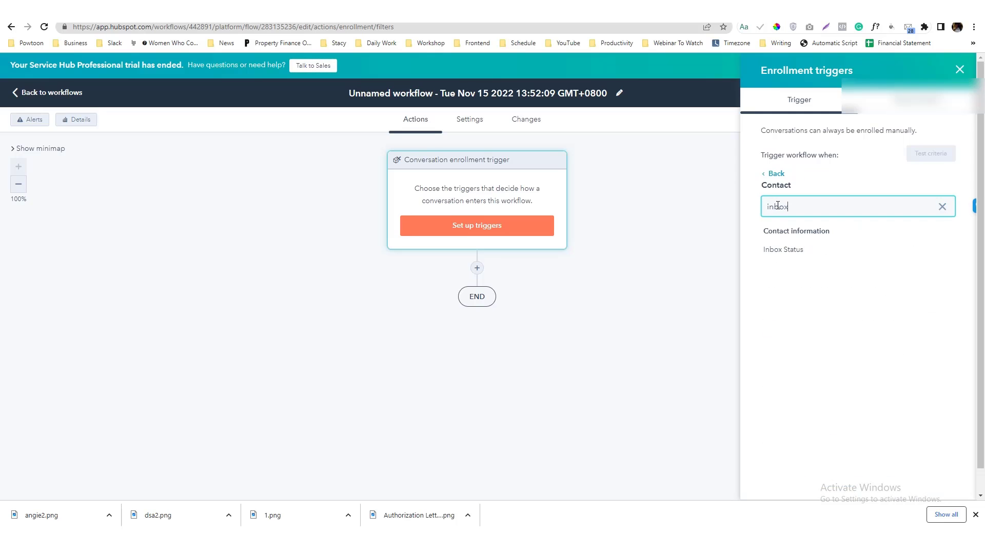
pyautogui.click(781, 250)
# Filter the trigger to Inbox Status 'Convert to Task', apply it, and save
pyautogui.click(785, 236)
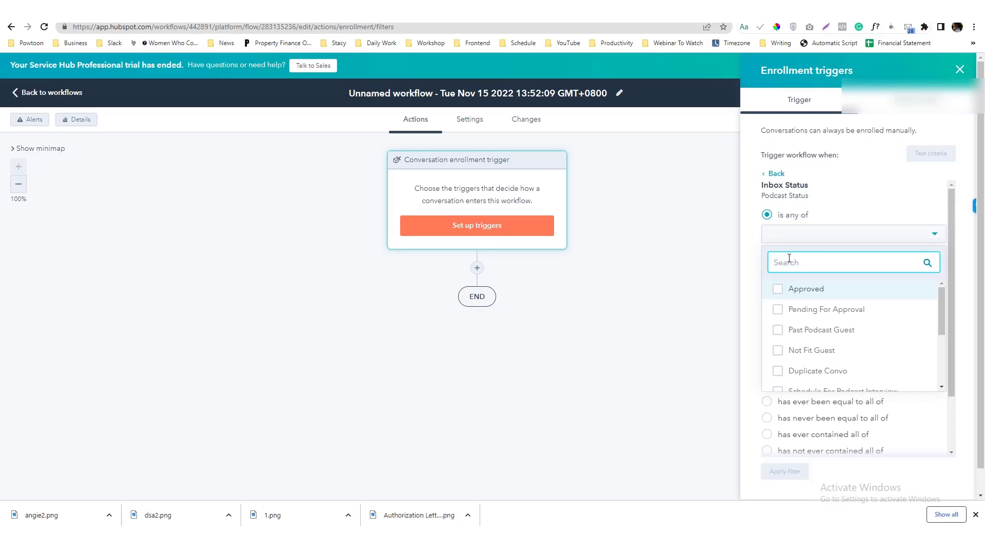
pyautogui.write('conv')
pyautogui.click(807, 309)
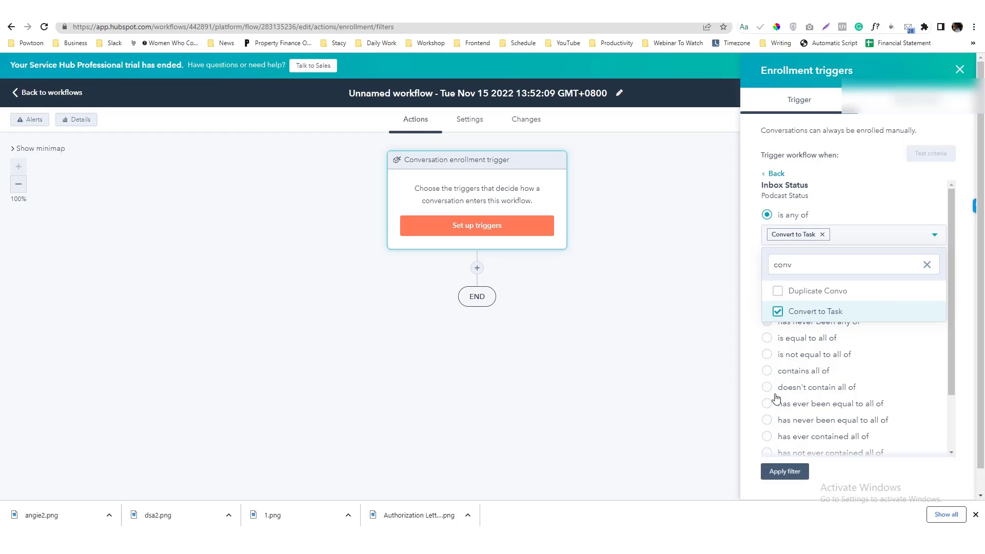
pyautogui.click(787, 471)
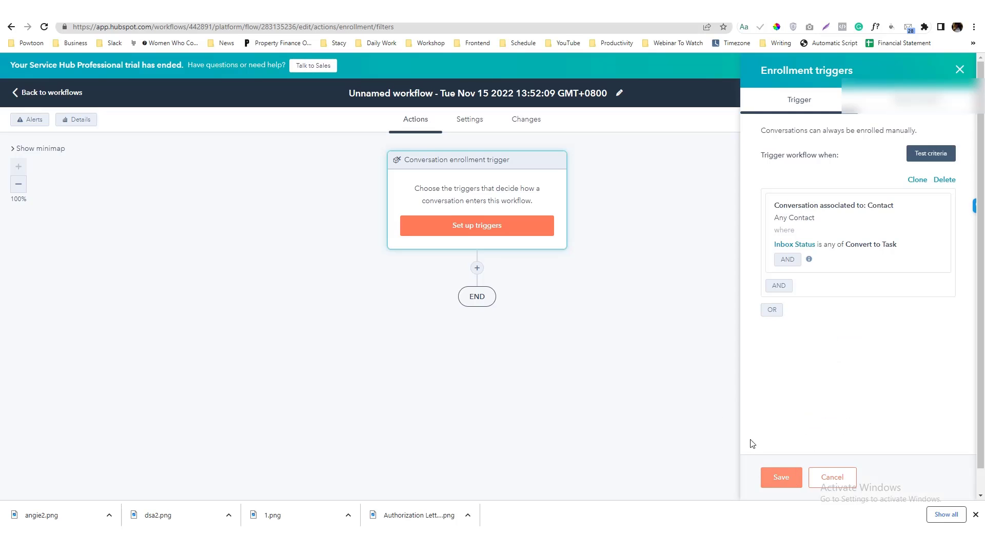
pyautogui.click(778, 479)
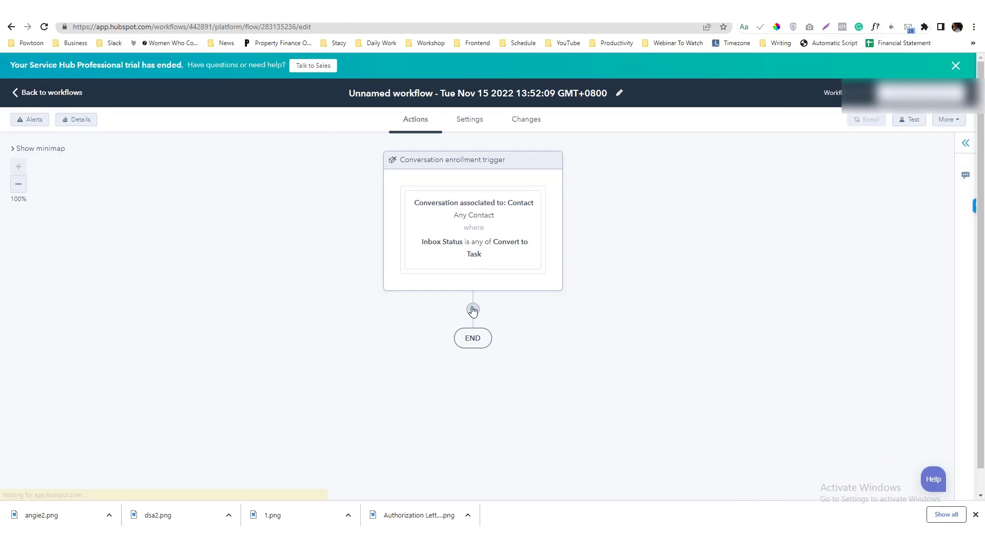
# Add a Create task action below the enrollment trigger
pyautogui.click(472, 309)
pyautogui.write('cre')
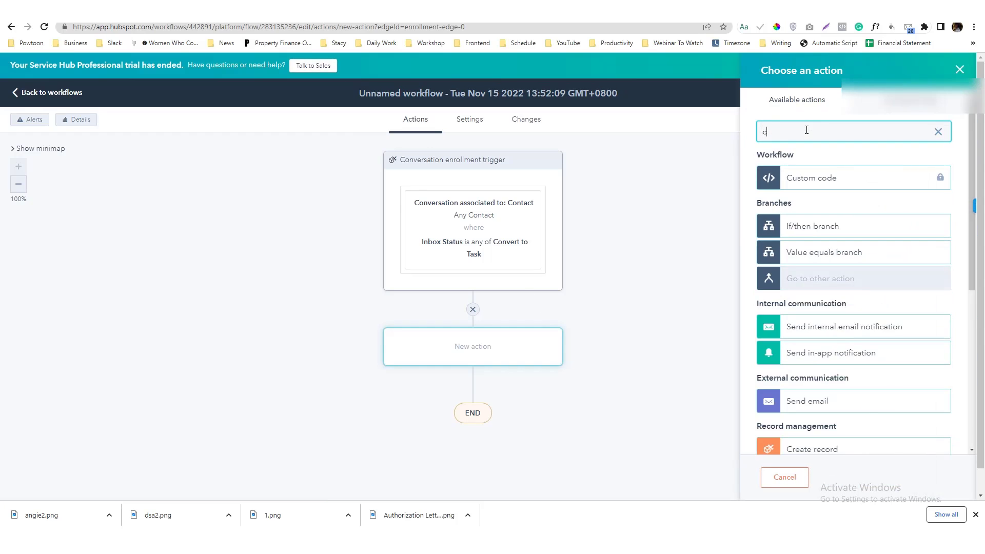
pyautogui.click(807, 204)
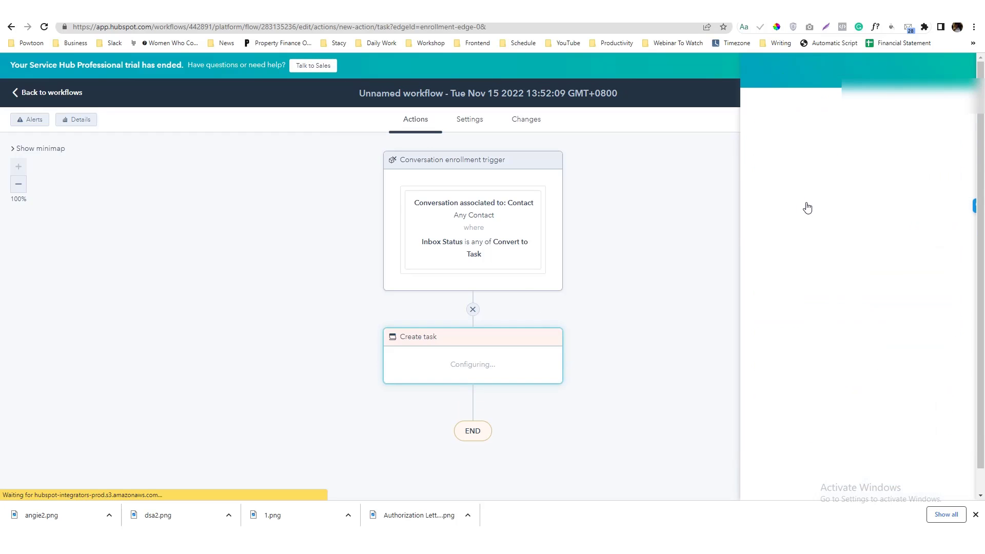
pyautogui.click(788, 127)
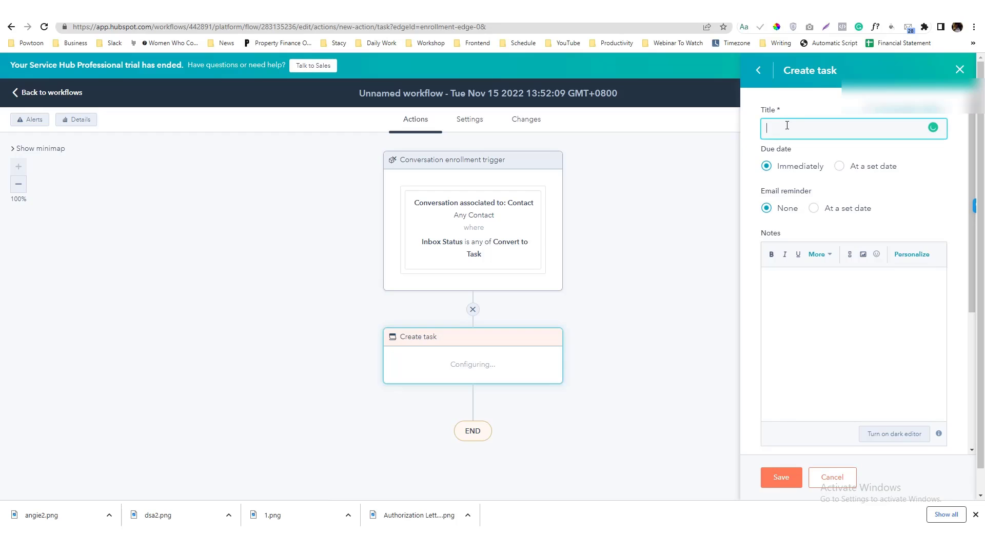
pyautogui.click(903, 108)
pyautogui.scroll(-10, 775, 265)
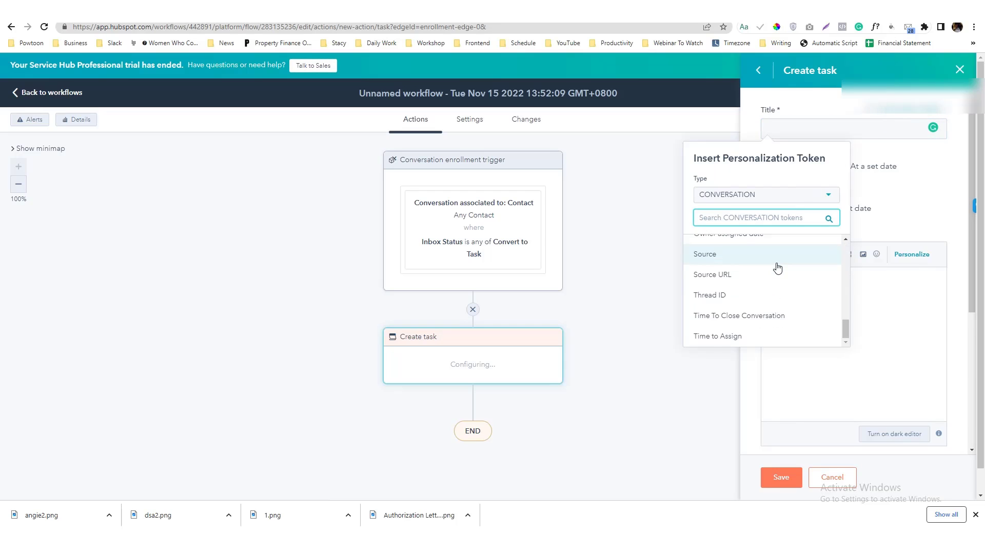
pyautogui.scroll(10, 778, 268)
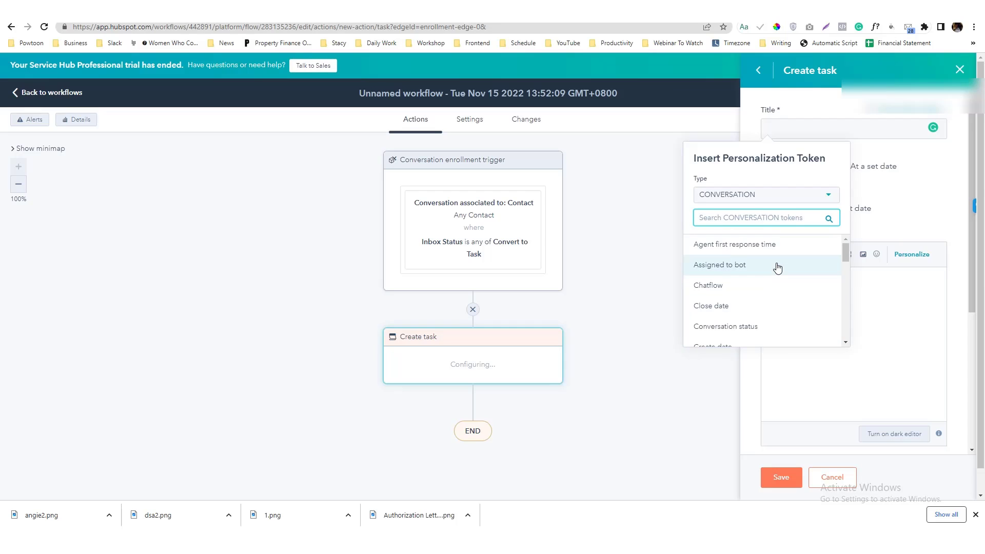
# Search the conversation tokens for a title field, then clear the search
pyautogui.write('Titl')
pyautogui.hotkey('ctrl', 'a')
pyautogui.press('BackSpace')
pyautogui.scroll(-3, 764, 286)
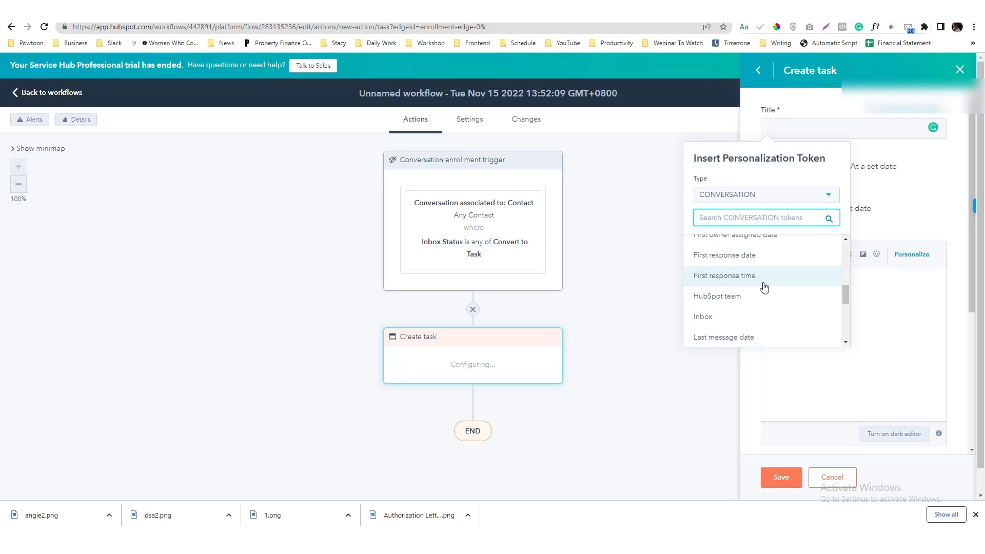
pyautogui.scroll(-4, 765, 287)
pyautogui.scroll(5, 765, 286)
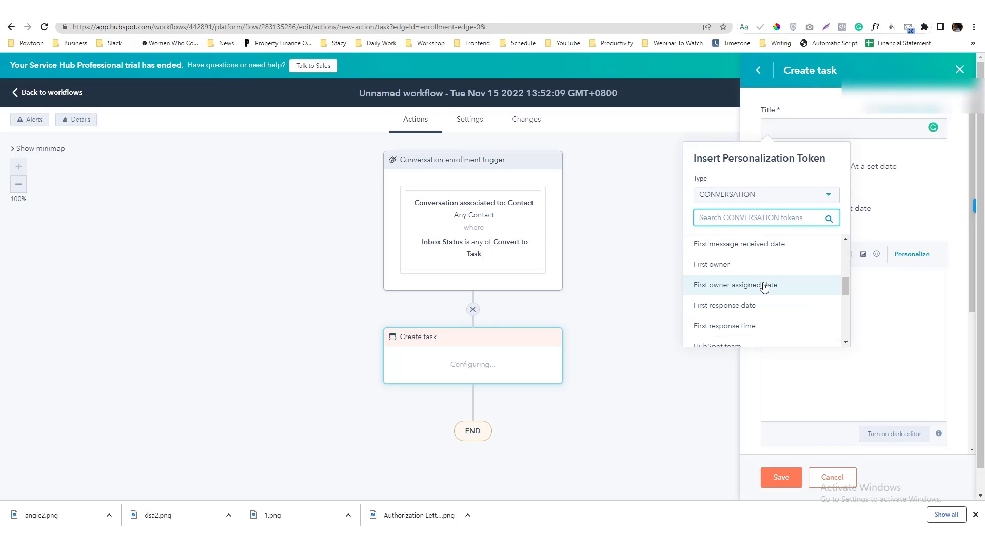
pyautogui.scroll(-5, 764, 287)
pyautogui.scroll(1, 765, 287)
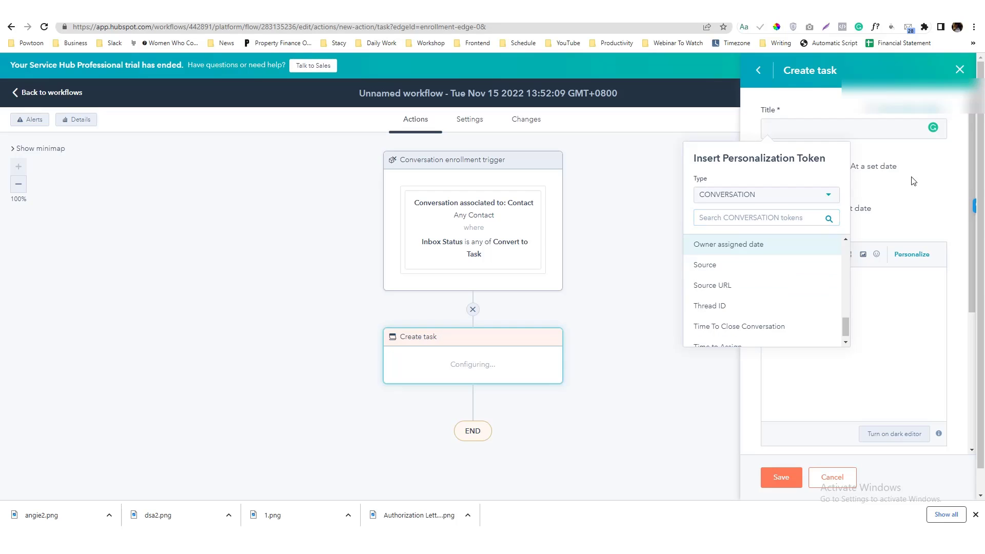
pyautogui.click(847, 124)
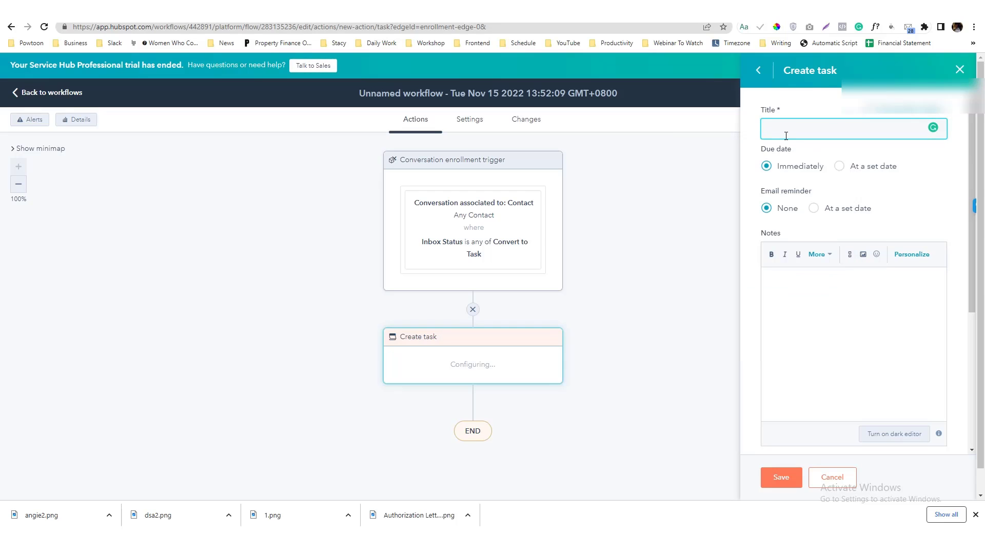
# Title the task 'New Task:' followed by the conversation's Inbox token
pyautogui.write('New Tak')
pyautogui.click(923, 111)
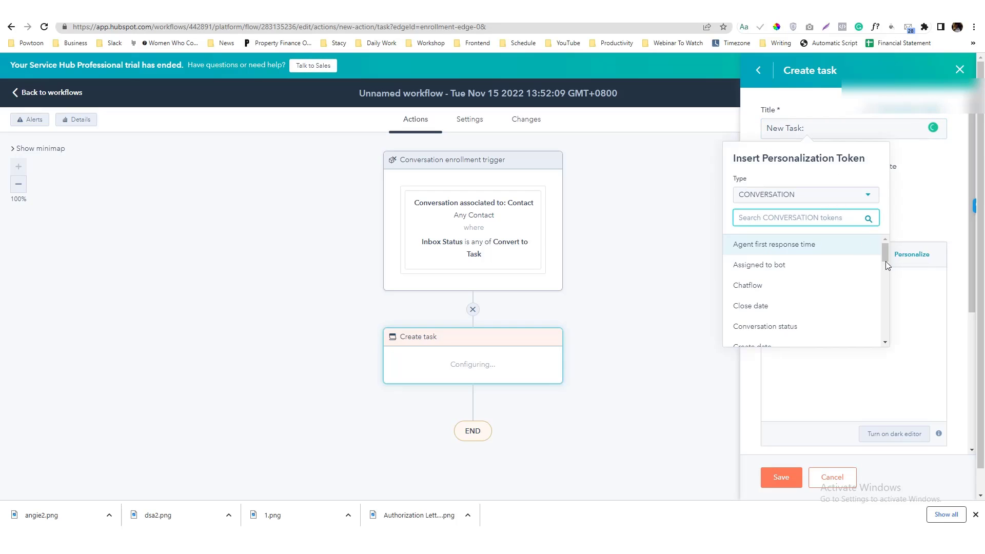
pyautogui.moveTo(885, 261)
pyautogui.mouseDown()
pyautogui.moveTo(891, 339)
pyautogui.moveTo(885, 273)
pyautogui.mouseUp()
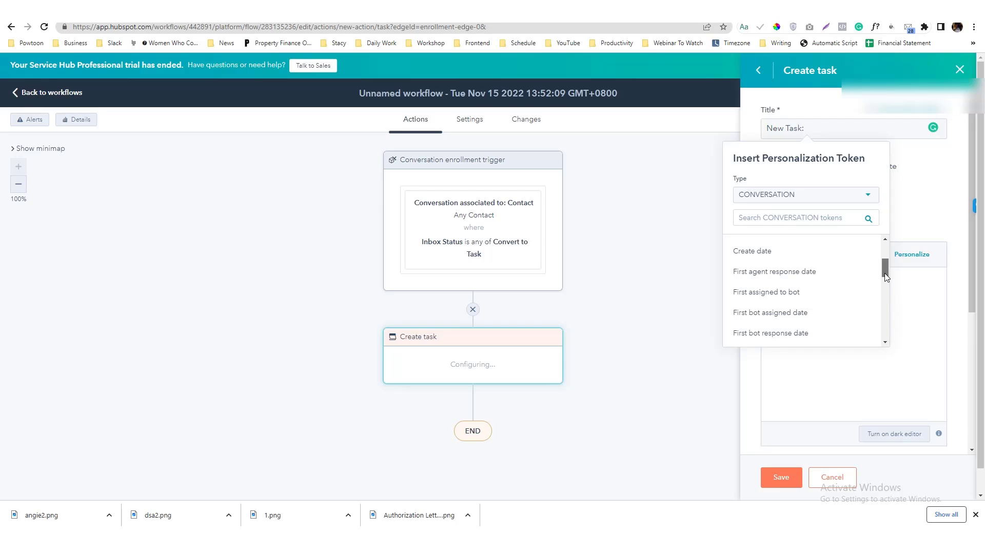
pyautogui.moveTo(884, 273); pyautogui.dragTo(885, 305)
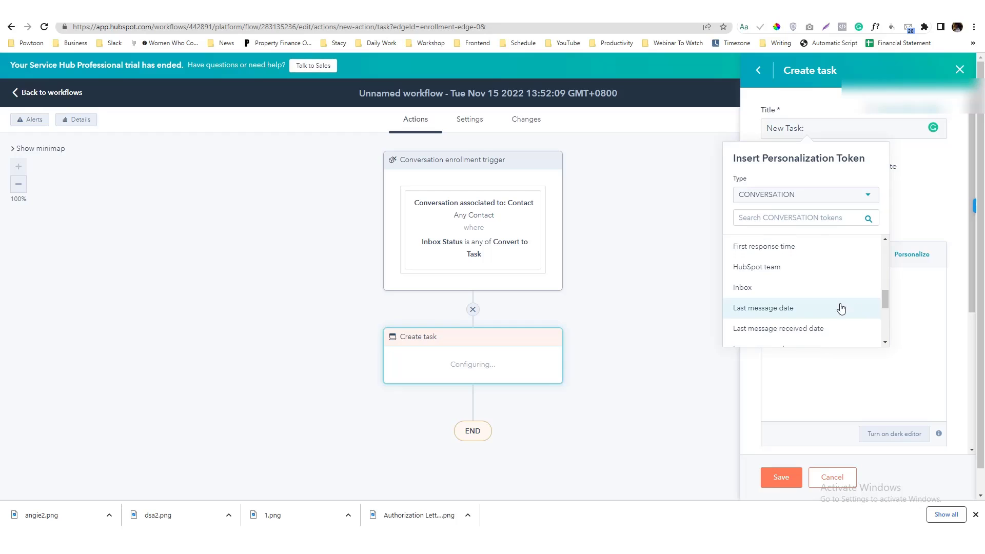
pyautogui.click(815, 290)
# Try a set-date email reminder, then leave the reminder at None
pyautogui.click(853, 318)
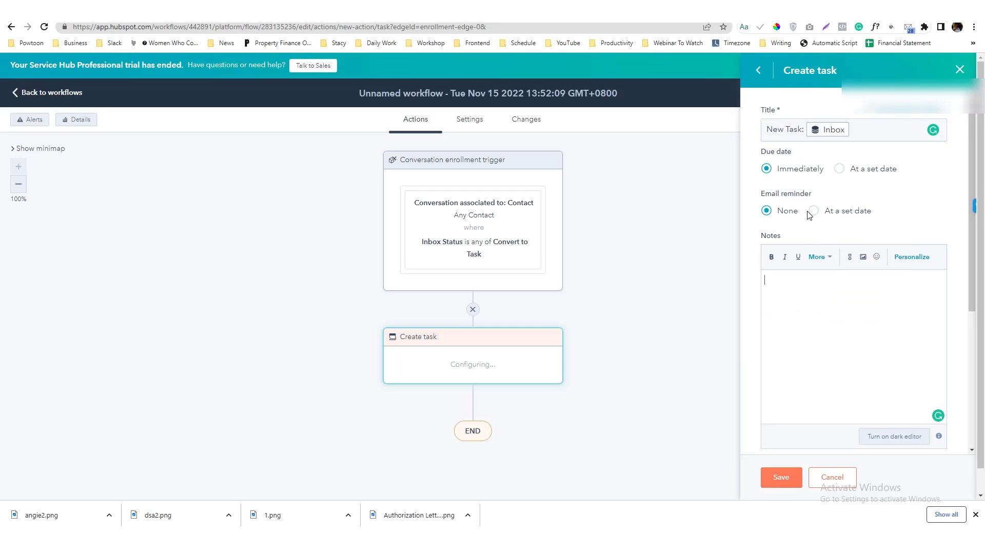
pyautogui.click(813, 211)
pyautogui.click(768, 229)
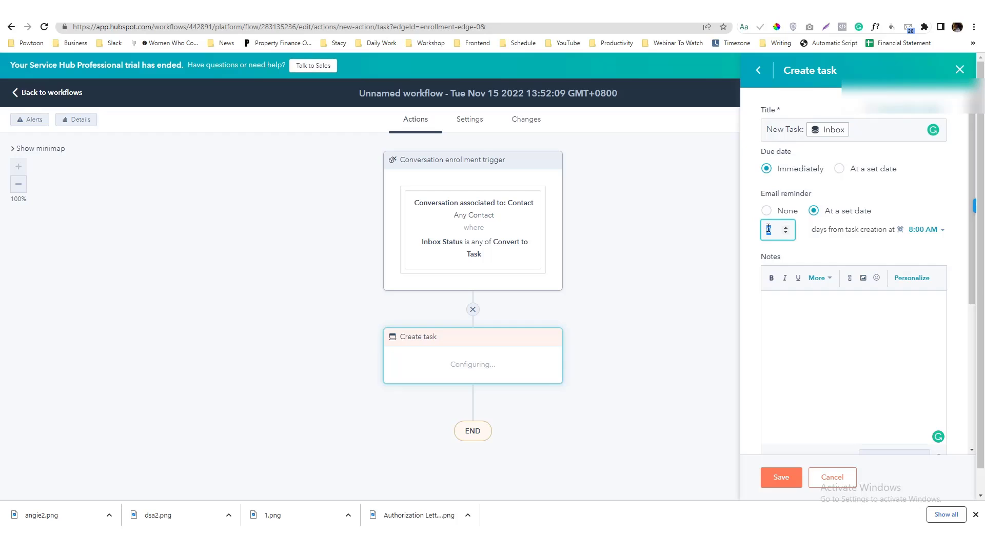
pyautogui.click(766, 210)
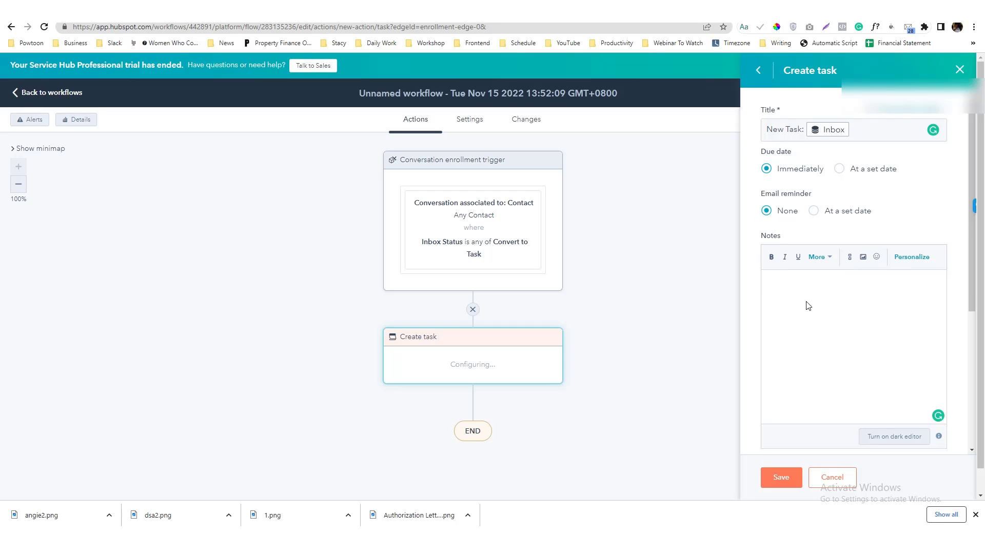
# Write the task notes 'Your Task:' followed by the conversation's Inbox token
pyautogui.click(908, 257)
pyautogui.click(906, 259)
pyautogui.click(906, 258)
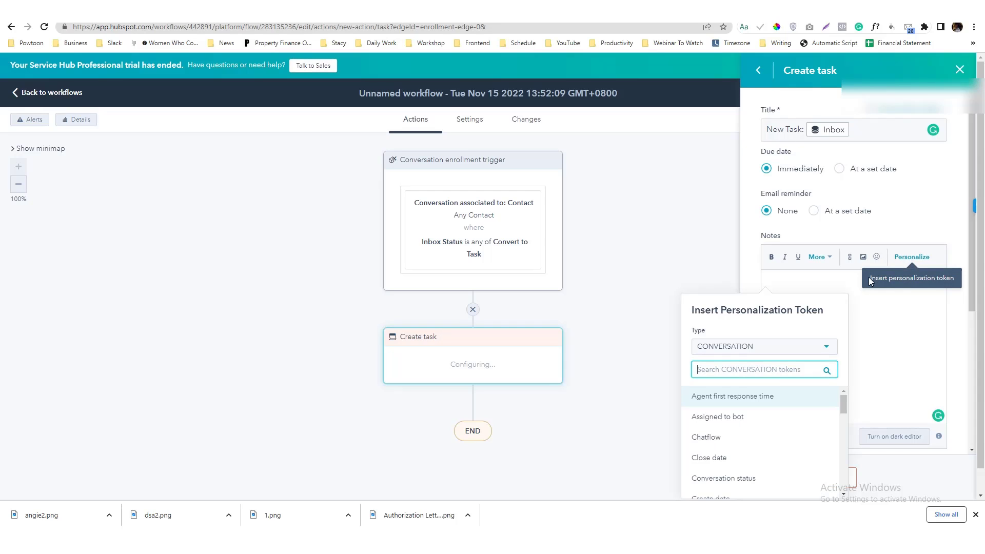
pyautogui.click(835, 283)
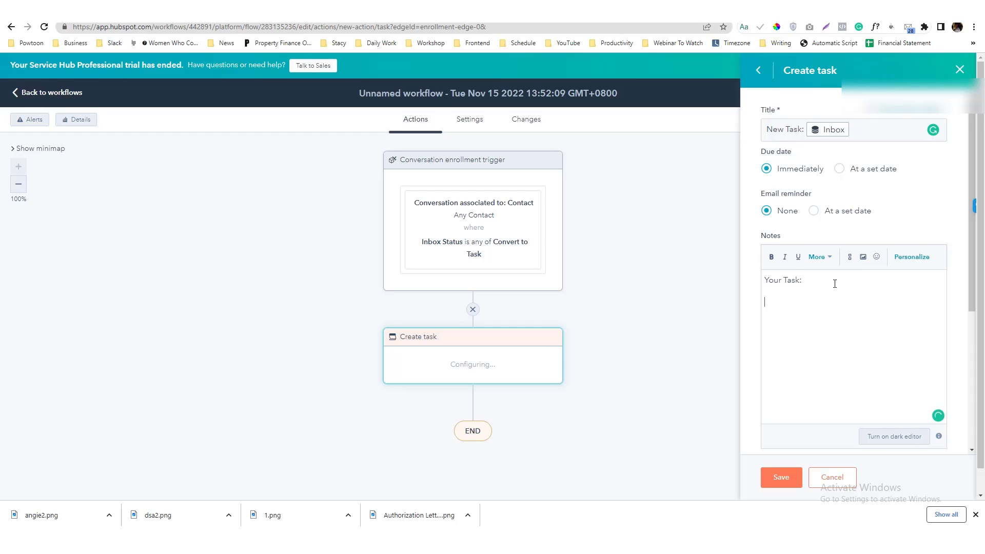
pyautogui.click(905, 257)
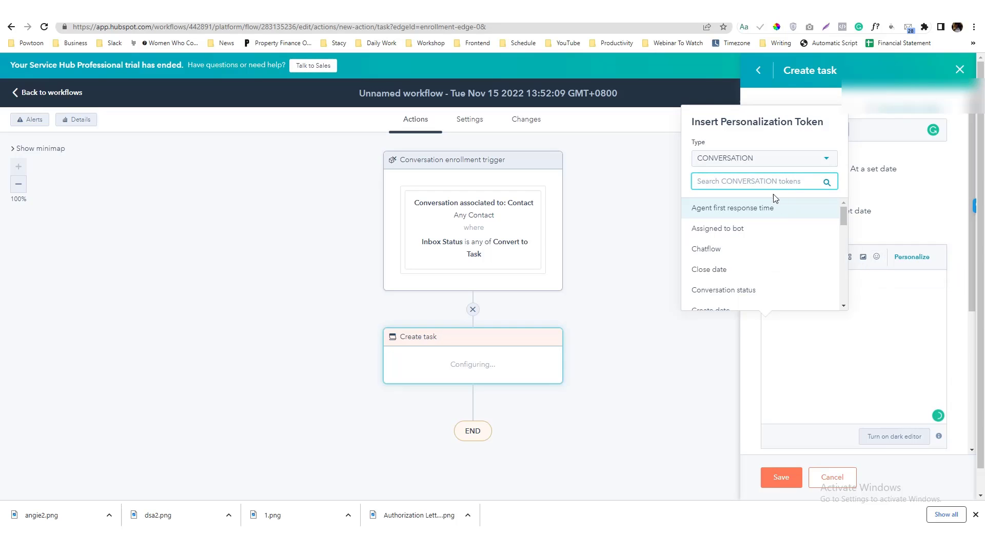
pyautogui.write('body')
pyautogui.hotkey('ctrl', 'a')
pyautogui.press('BackSpace')
pyautogui.click(761, 159)
pyautogui.click(762, 205)
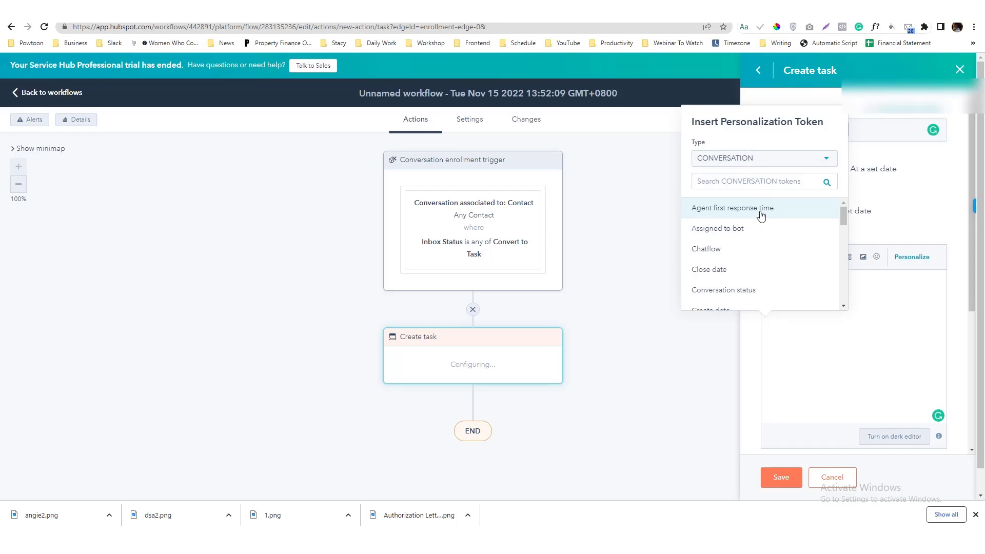
pyautogui.moveTo(844, 215); pyautogui.dragTo(842, 263)
pyautogui.click(741, 241)
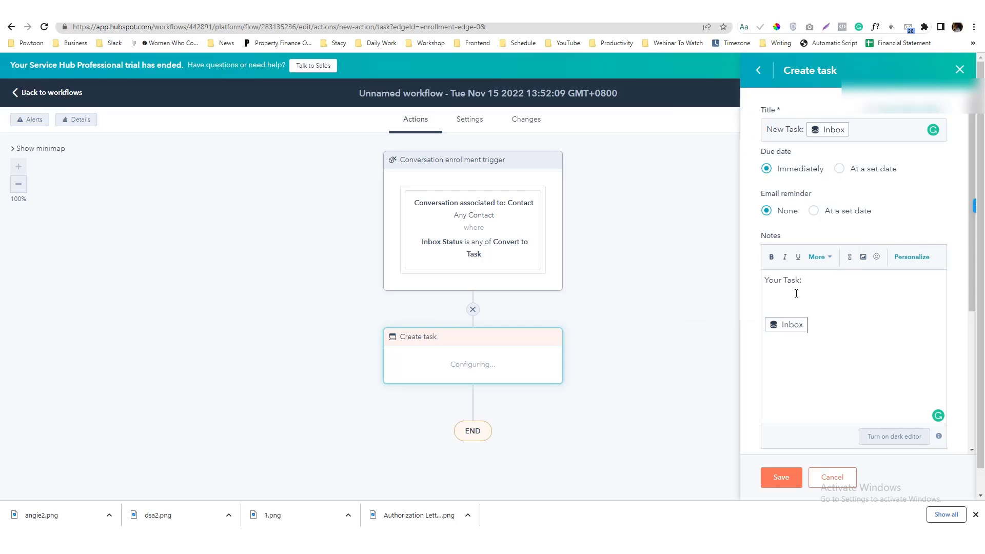
# Inspect the Inbox token unchanged and delete the blank line before it in the notes
pyautogui.click(786, 326)
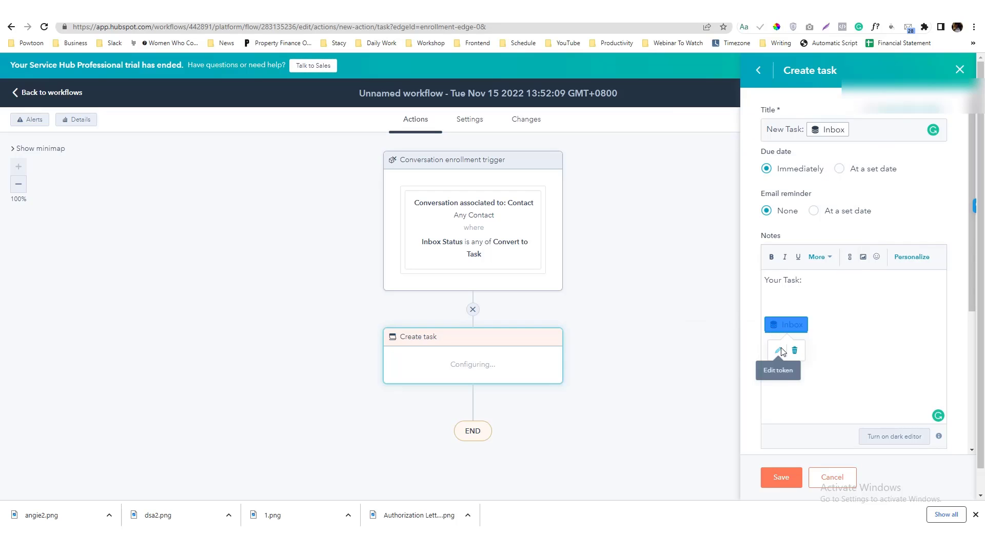
pyautogui.click(780, 351)
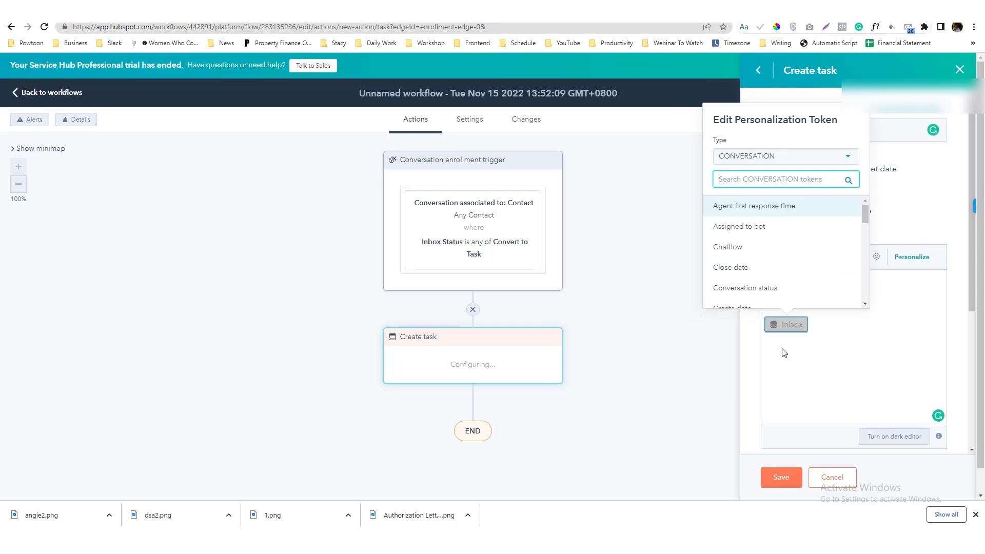
pyautogui.click(815, 157)
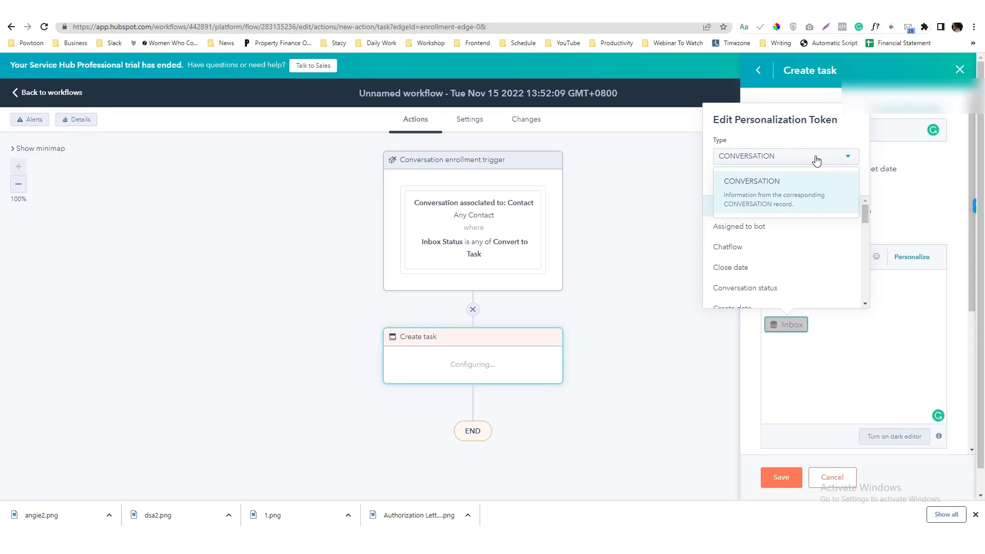
pyautogui.click(842, 322)
pyautogui.click(838, 301)
pyautogui.press('BackSpace')
# Remove the Inbox token and colon so the title reads 'New Task'
pyautogui.moveTo(839, 132); pyautogui.dragTo(807, 130)
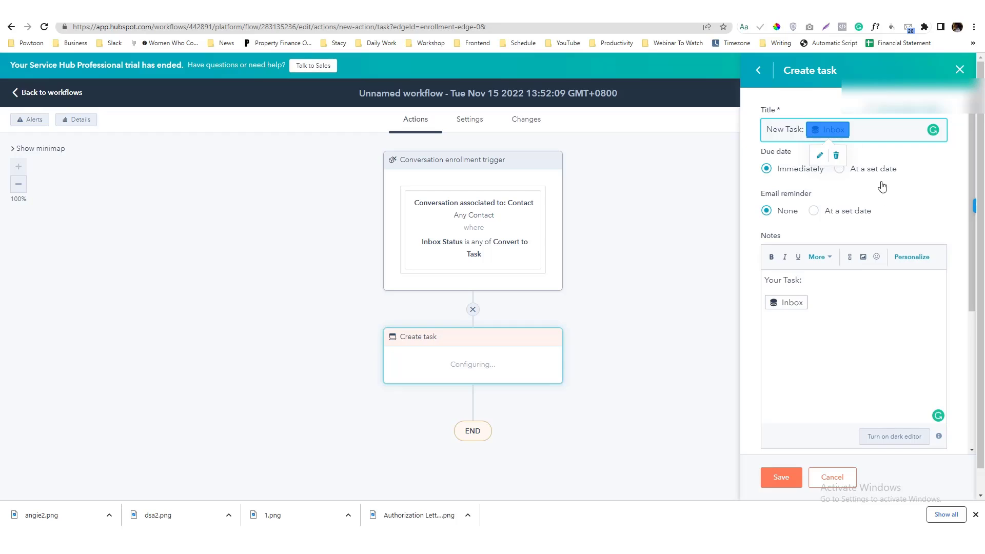
pyautogui.click(883, 128)
pyautogui.click(821, 130)
pyautogui.press('BackSpace')
pyautogui.press('BackSpace')
pyautogui.press('BackSpace')
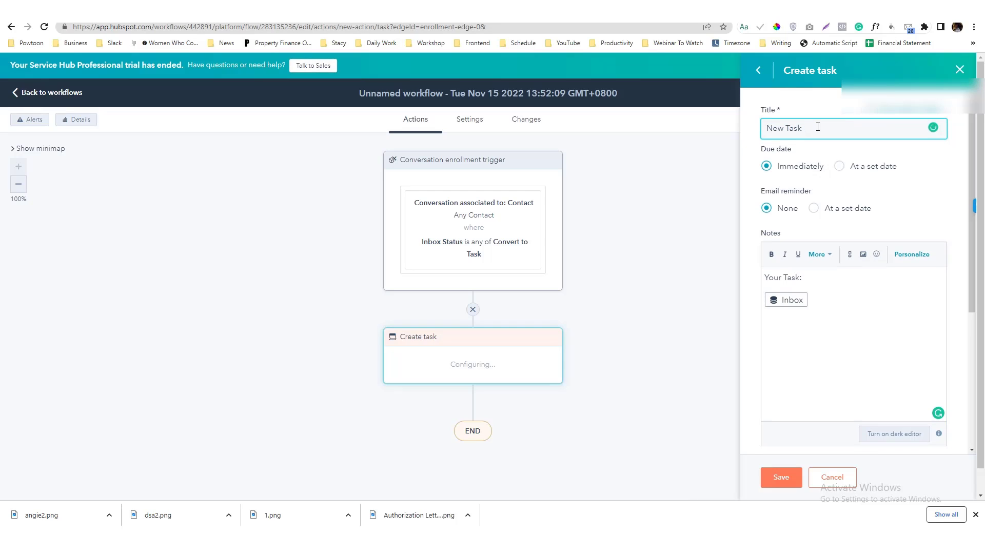
# Try associating all contact records, then remove it and keep the task queue at None
pyautogui.scroll(-4, 847, 336)
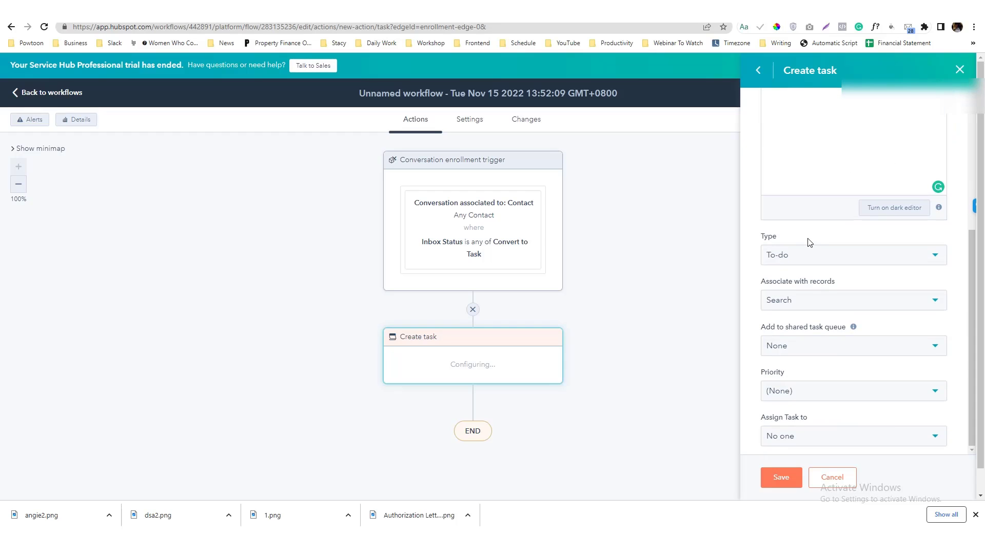
pyautogui.click(805, 307)
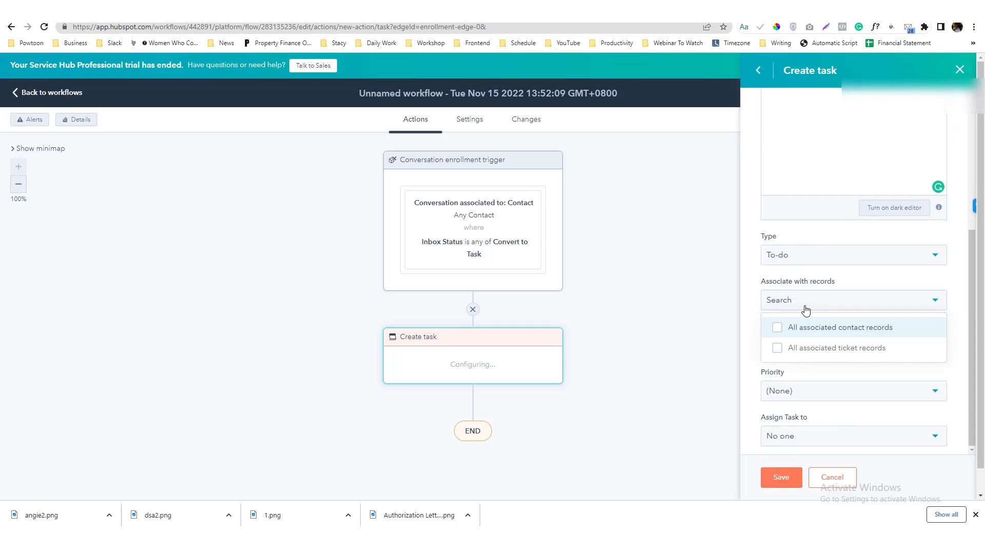
pyautogui.click(804, 308)
pyautogui.click(804, 308)
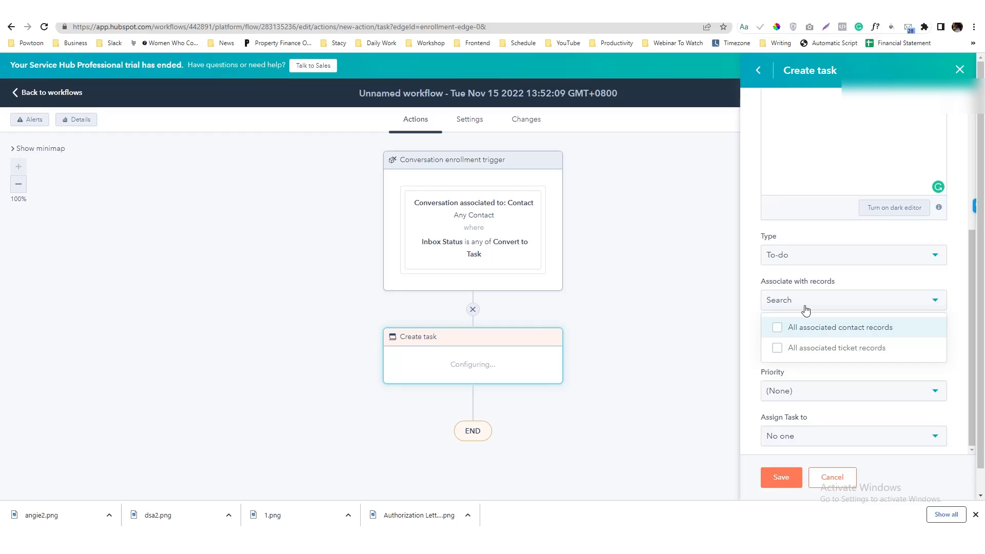
pyautogui.click(782, 332)
pyautogui.click(838, 284)
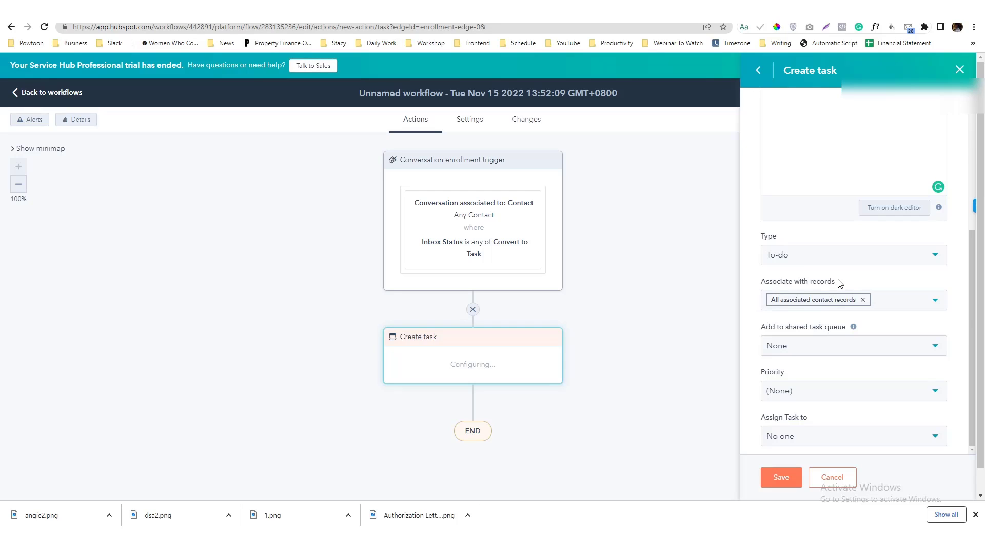
pyautogui.click(822, 347)
pyautogui.click(822, 347)
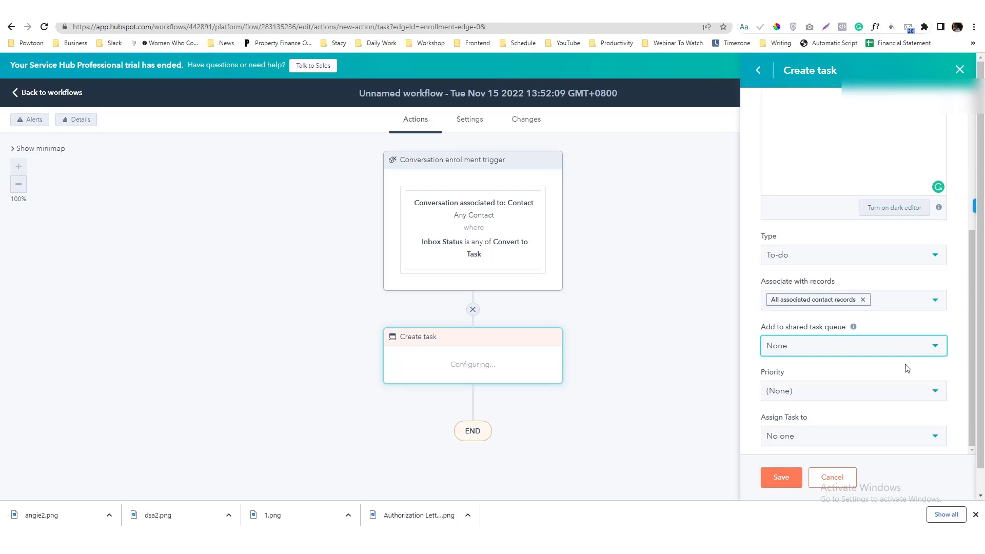
pyautogui.click(863, 301)
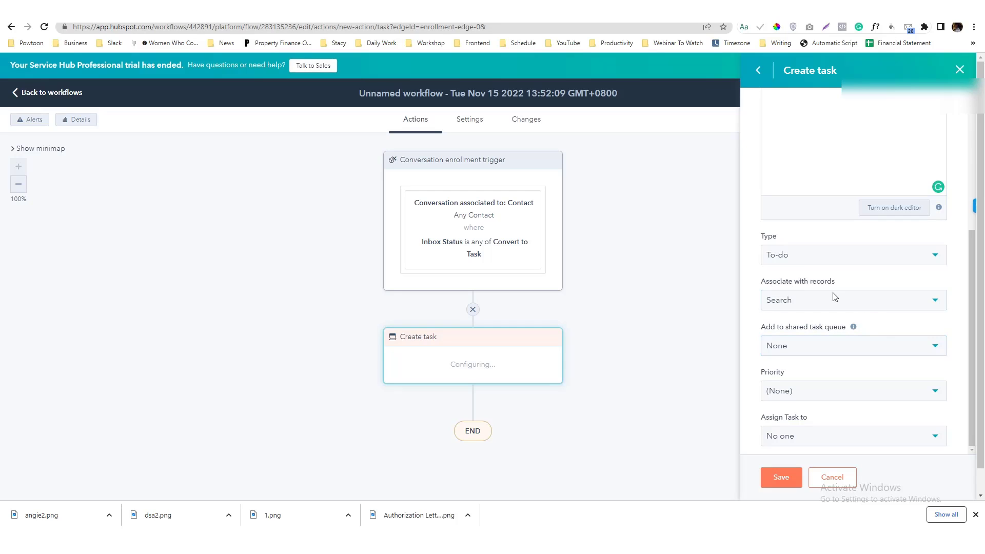
# Set priority to Low and assign the task to the conversation's existing Owner
pyautogui.click(815, 395)
pyautogui.click(813, 447)
pyautogui.click(876, 436)
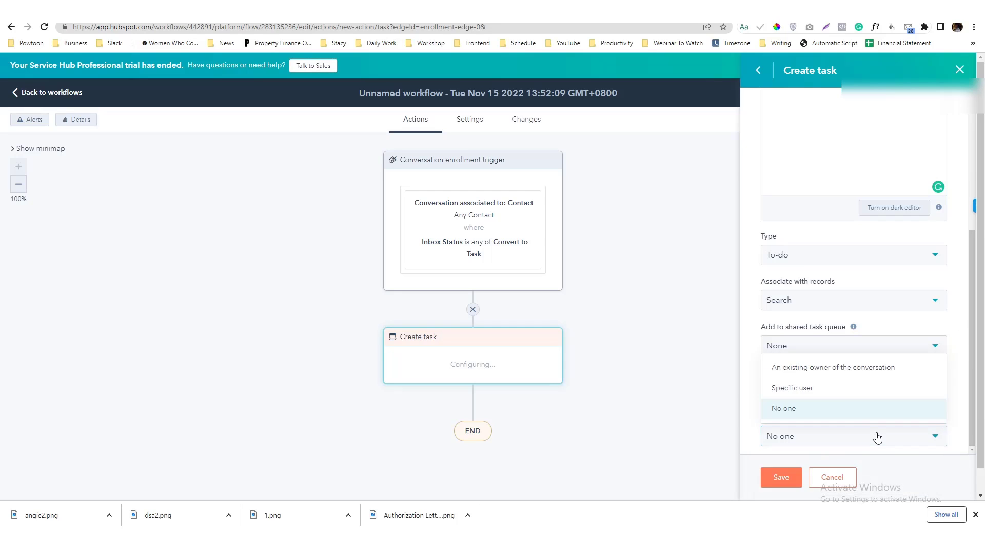
pyautogui.click(832, 374)
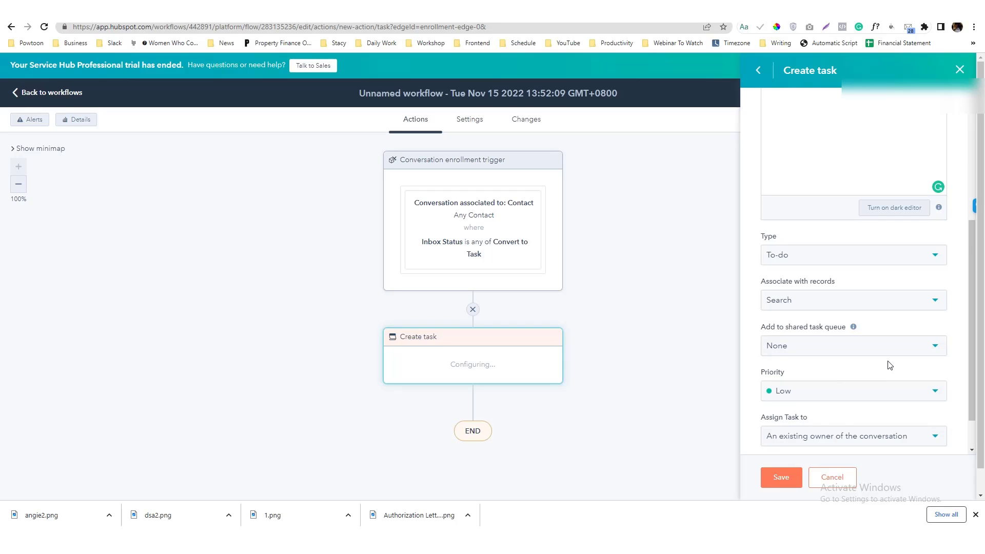
pyautogui.scroll(-1, 888, 363)
pyautogui.click(853, 441)
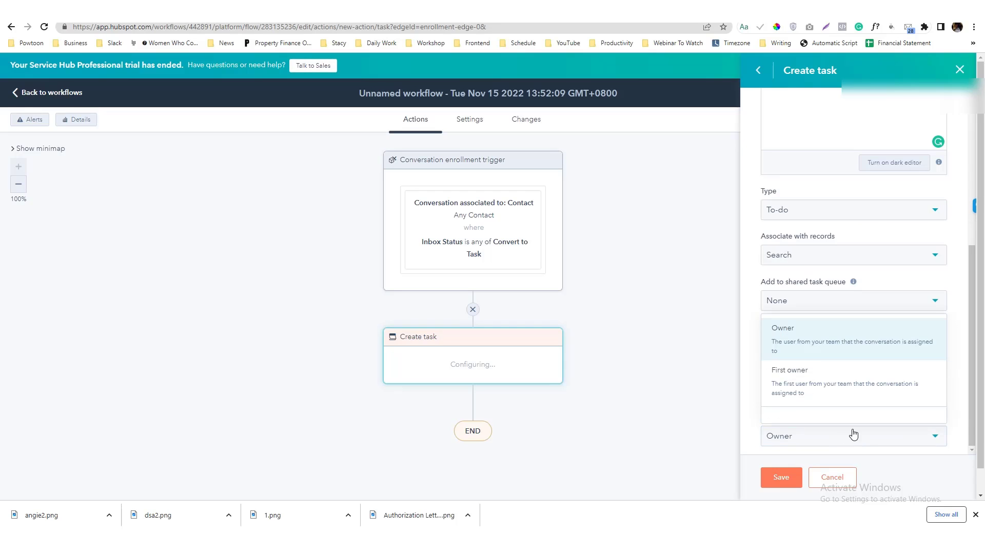
pyautogui.click(803, 347)
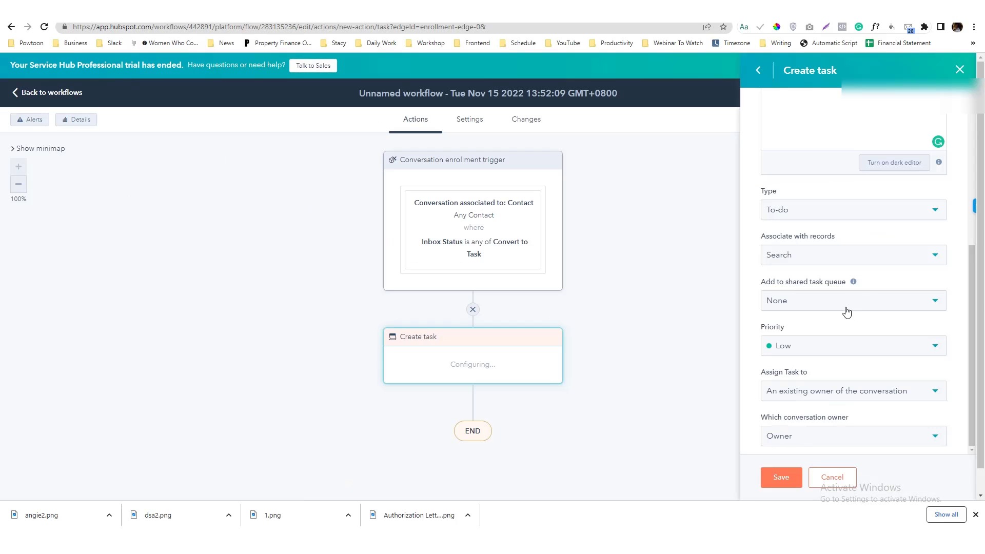
pyautogui.scroll(10, 847, 311)
pyautogui.scroll(-10, 846, 311)
# Save the Create task step and rename the workflow 'Inbox Conversation To Task'
pyautogui.click(780, 476)
pyautogui.click(522, 98)
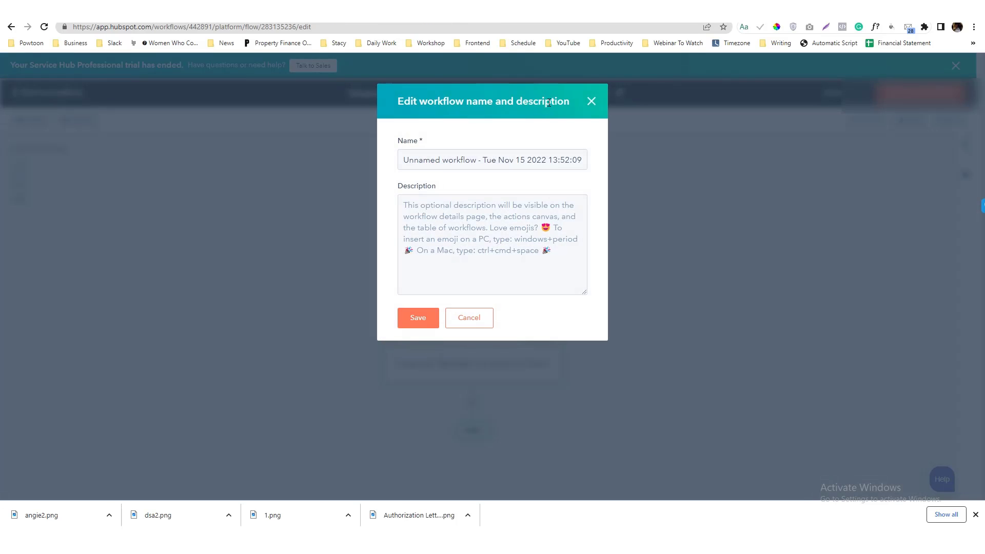
pyautogui.tripleClick(557, 160)
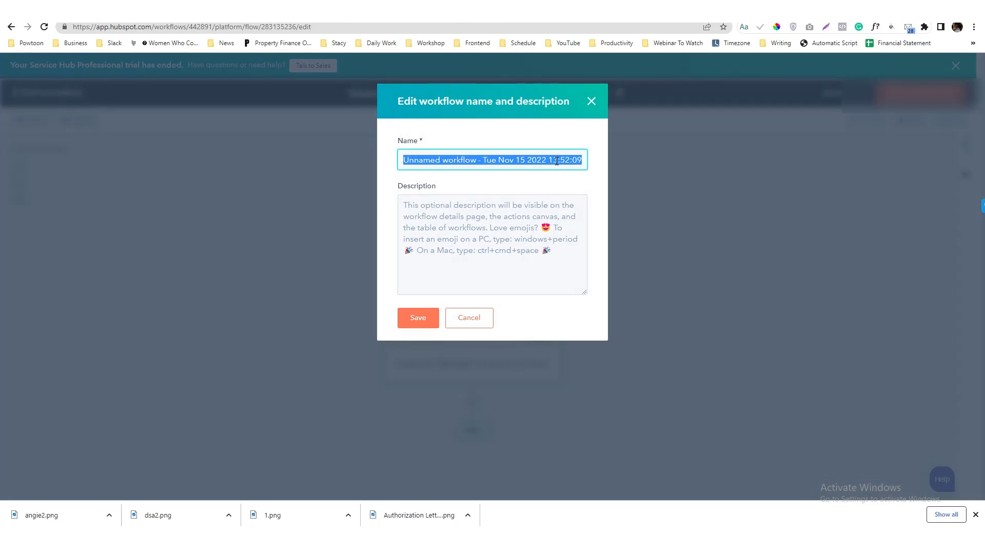
pyautogui.write('Conversation To Task')
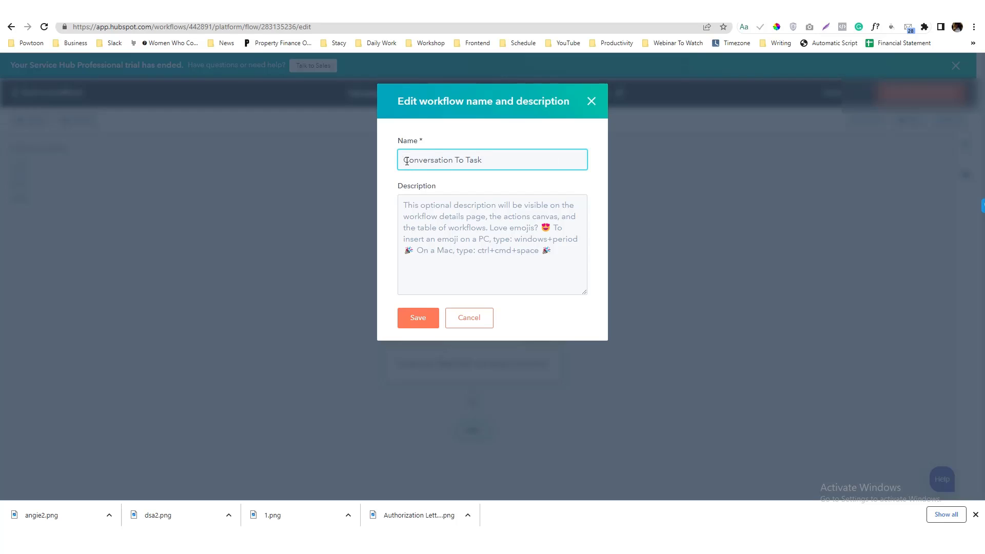
pyautogui.write('Inbox')
pyautogui.hotkey('ctrl', 'a')
pyautogui.click(435, 321)
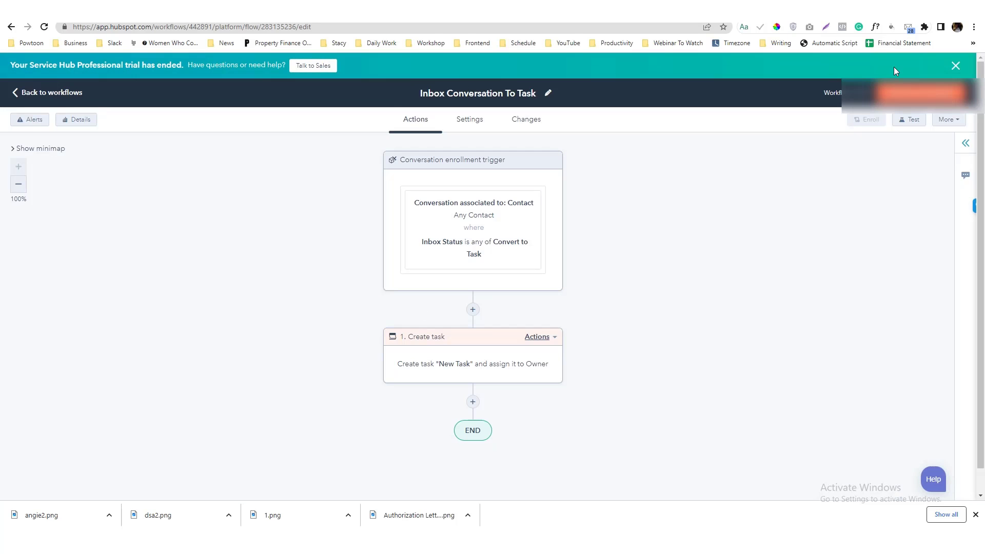
# Open the workflow's pre-launch review and choose to enroll existing conversations that meet the trigger
pyautogui.click(919, 93)
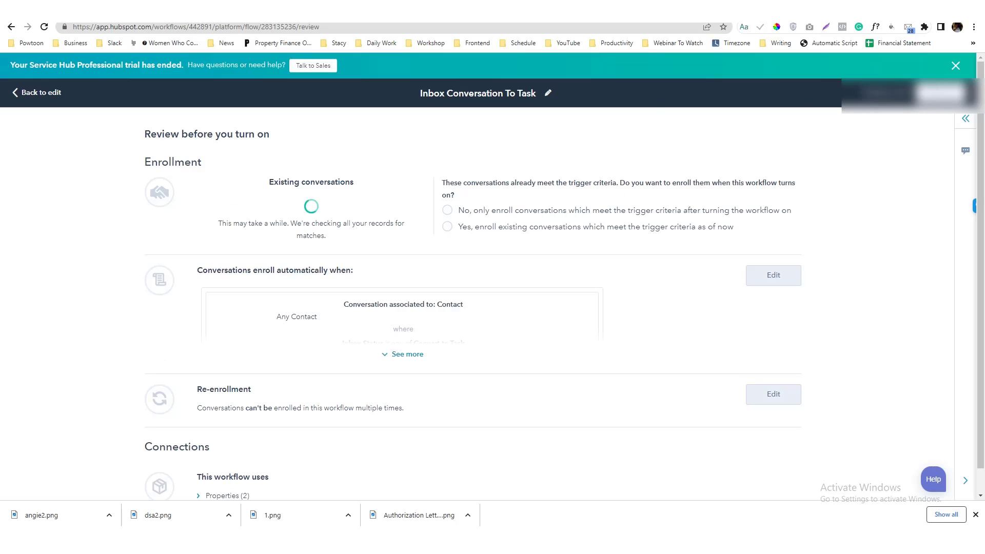
pyautogui.hotkey('ctrl', 'tab')
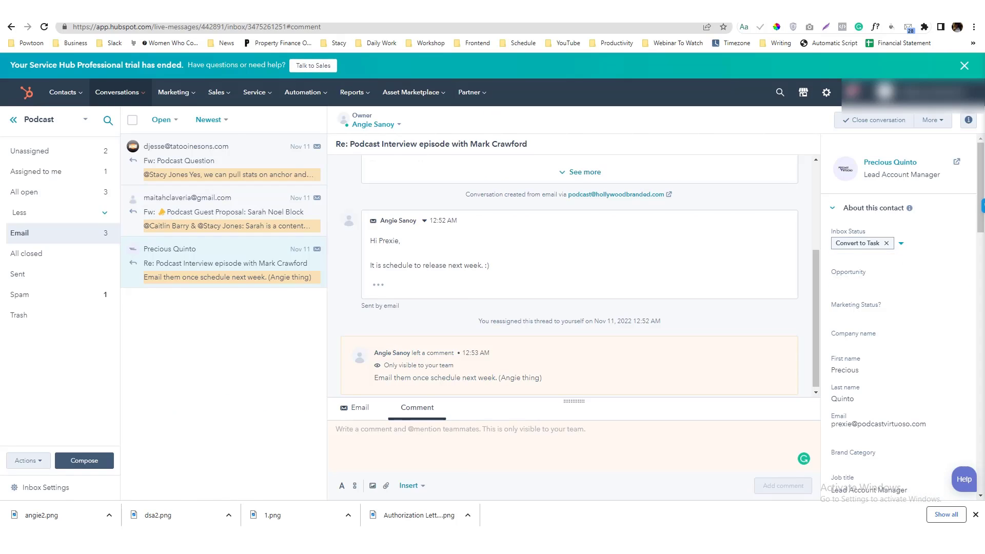
pyautogui.hotkey('ctrl', 'tab')
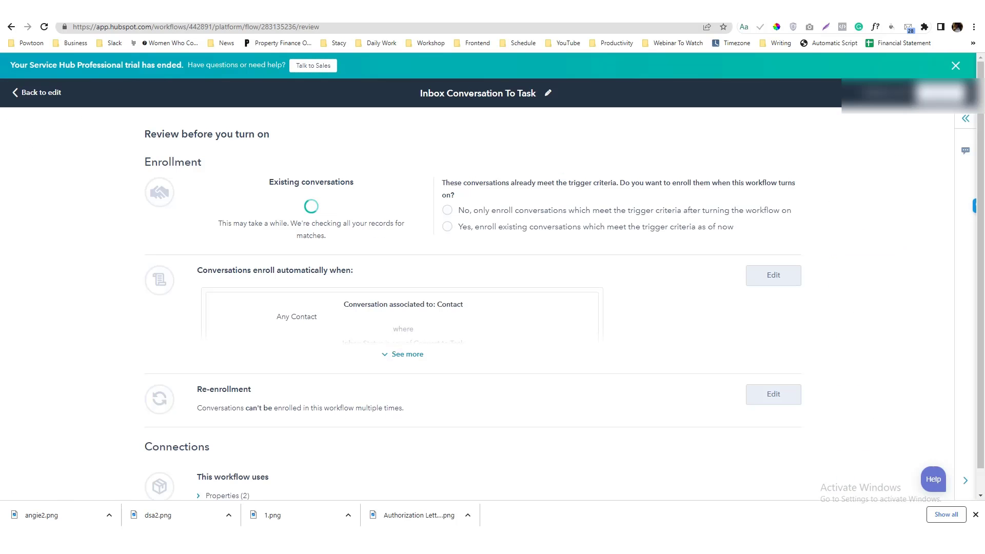
pyautogui.click(448, 226)
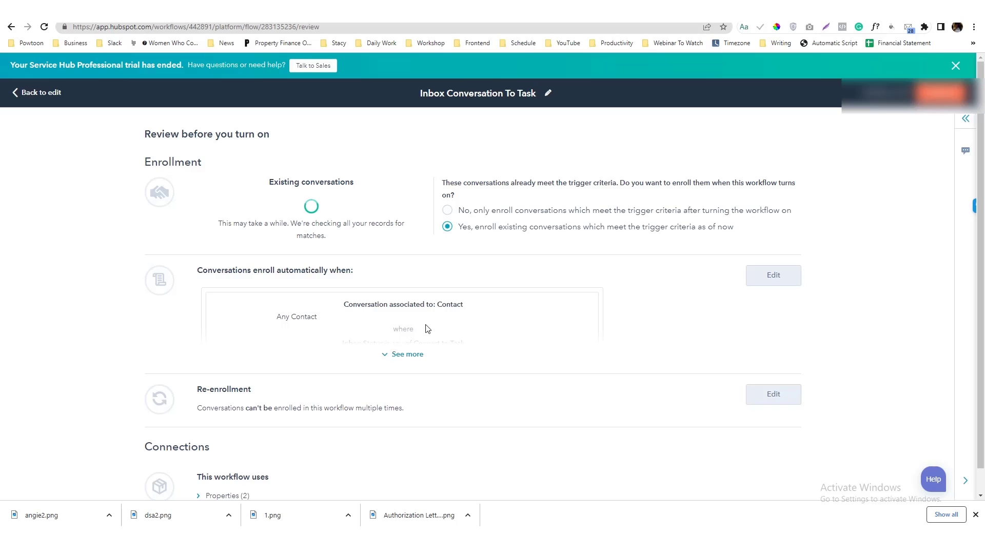
# Turn on re-enrollment so conversations can enroll again when they meet the trigger, and save it
pyautogui.click(773, 397)
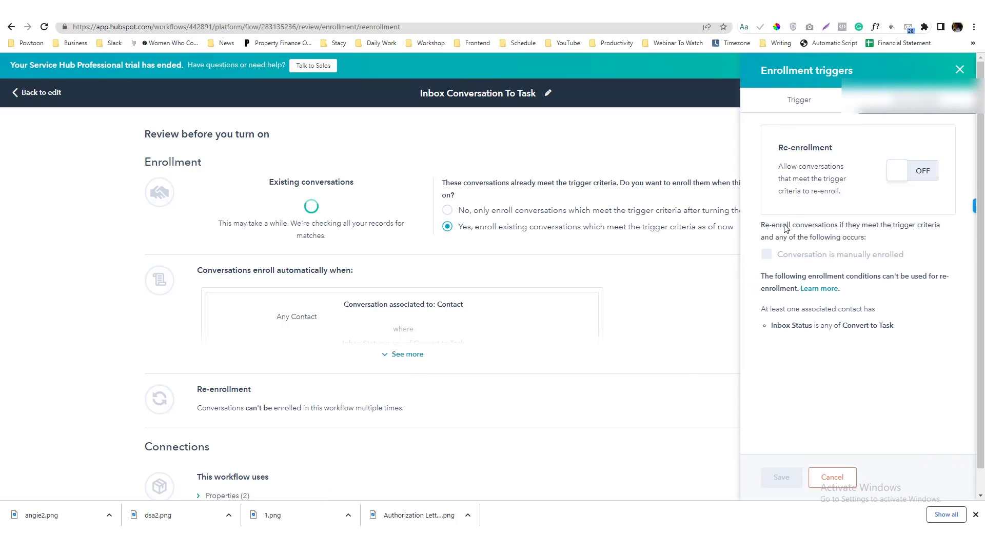
pyautogui.click(921, 178)
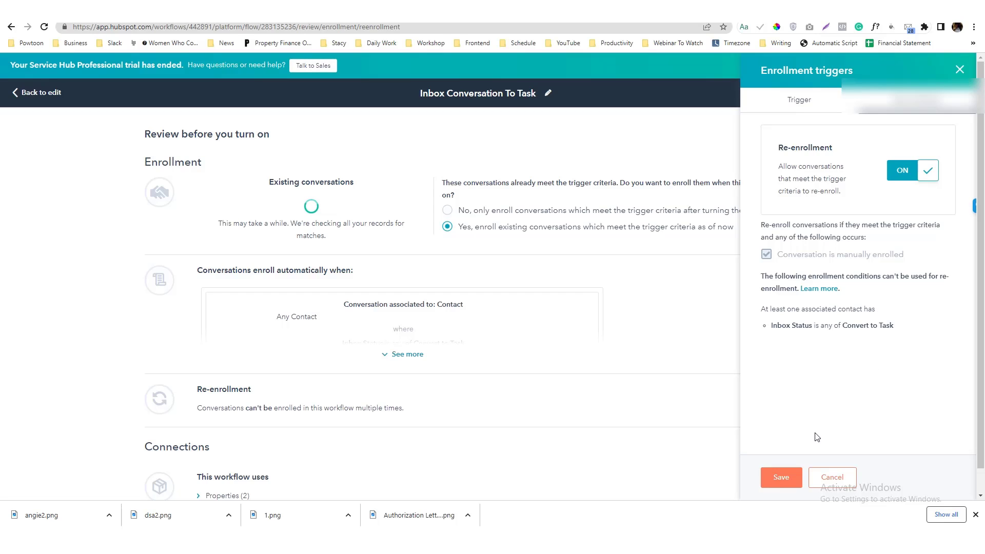
pyautogui.click(780, 478)
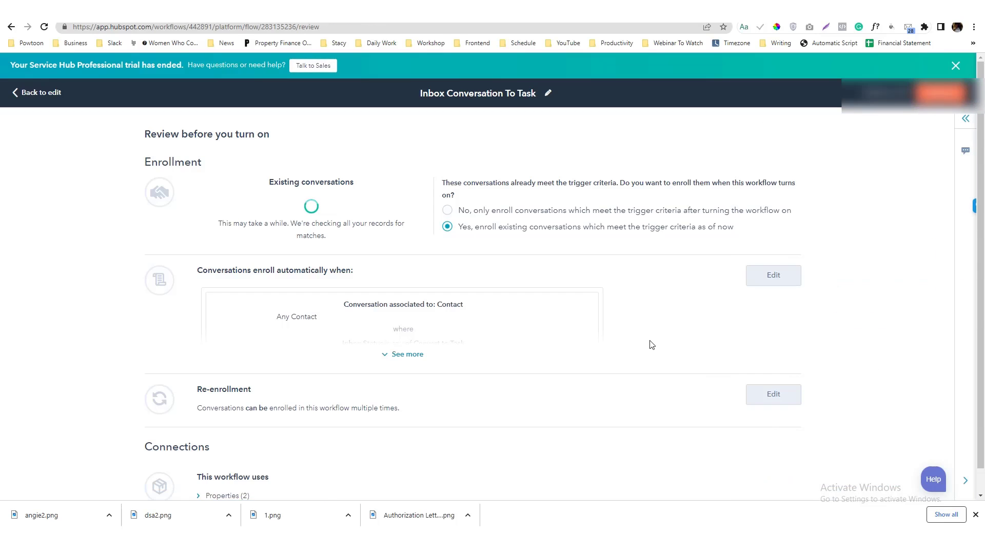
pyautogui.scroll(-8, 569, 288)
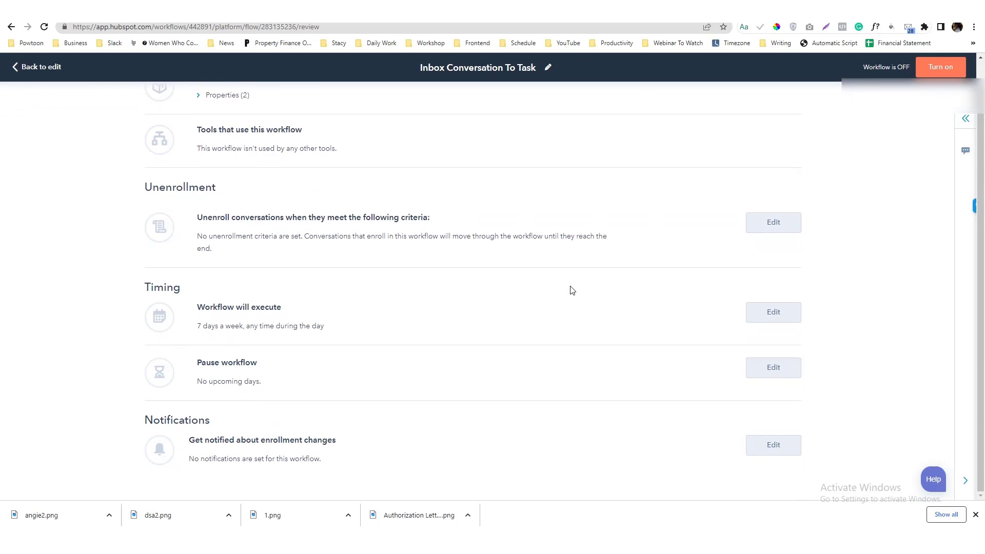
# Enroll existing matching conversations and turn the Inbox Conversation To Task workflow on
pyautogui.scroll(8, 571, 289)
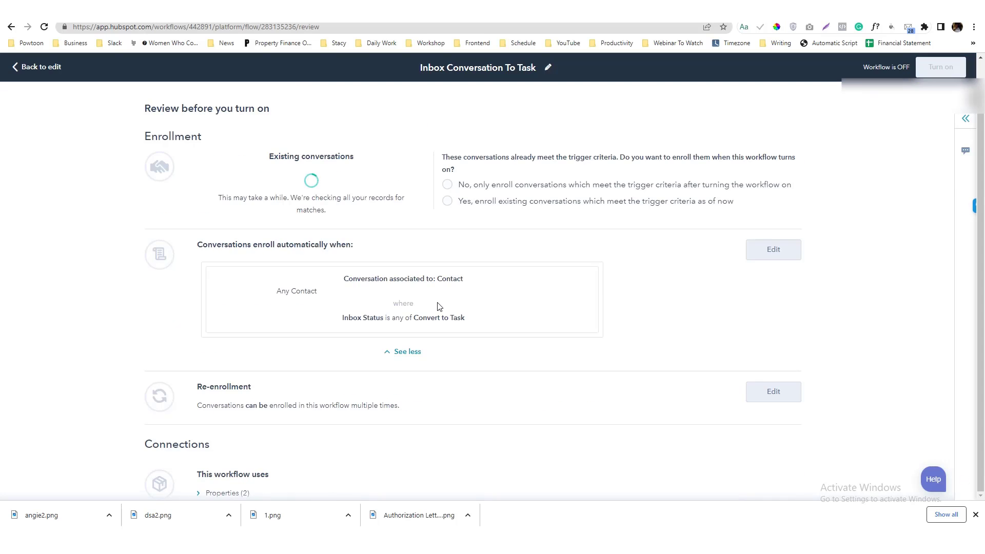
pyautogui.click(443, 201)
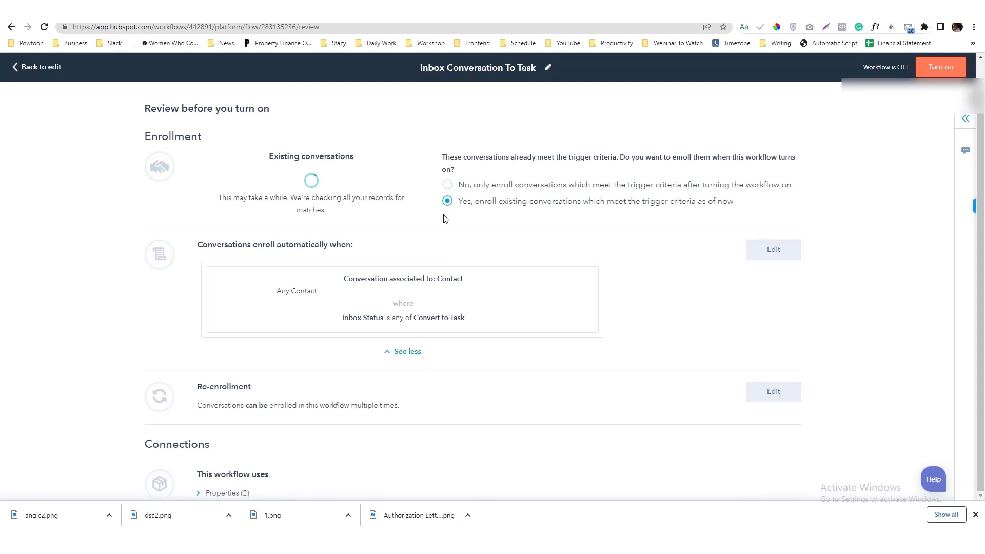
pyautogui.click(407, 352)
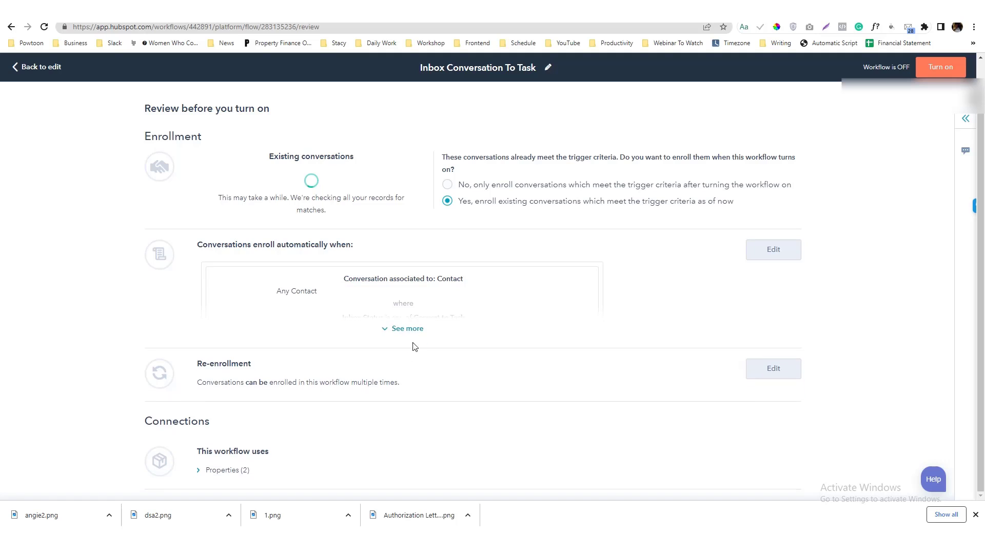
pyautogui.click(941, 67)
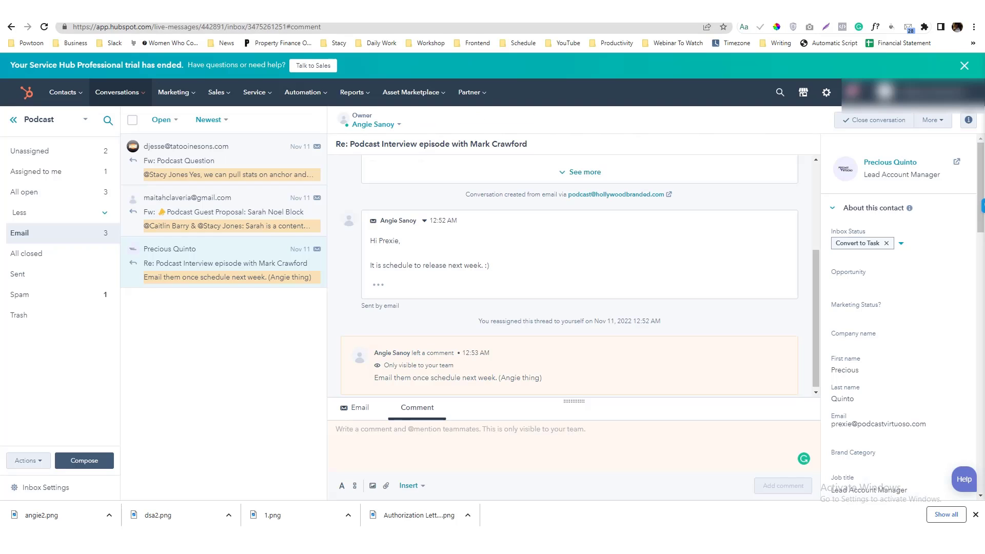
# Reload the Podcast inbox conversation page and open the notification actions list
pyautogui.click(300, 28)
pyautogui.press('Return')
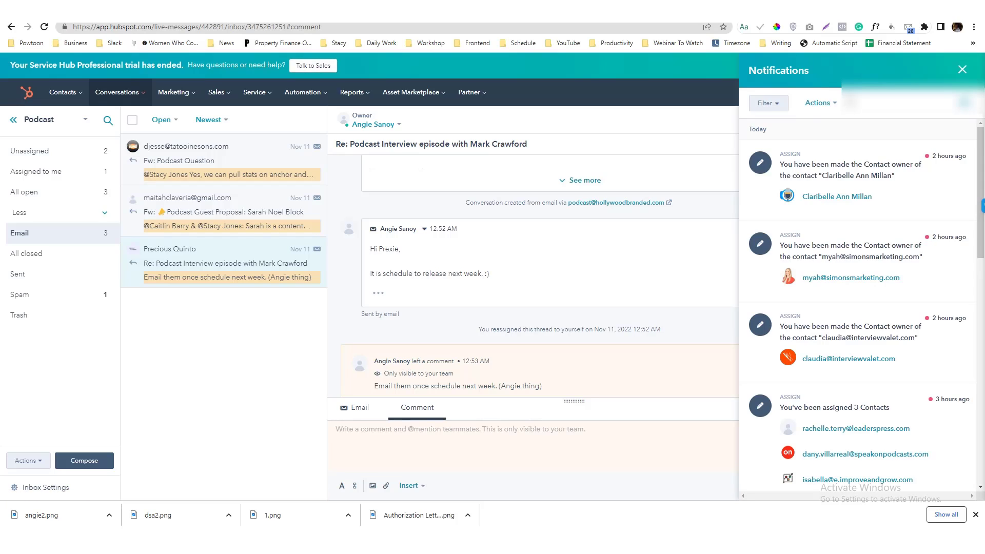
pyautogui.click(830, 101)
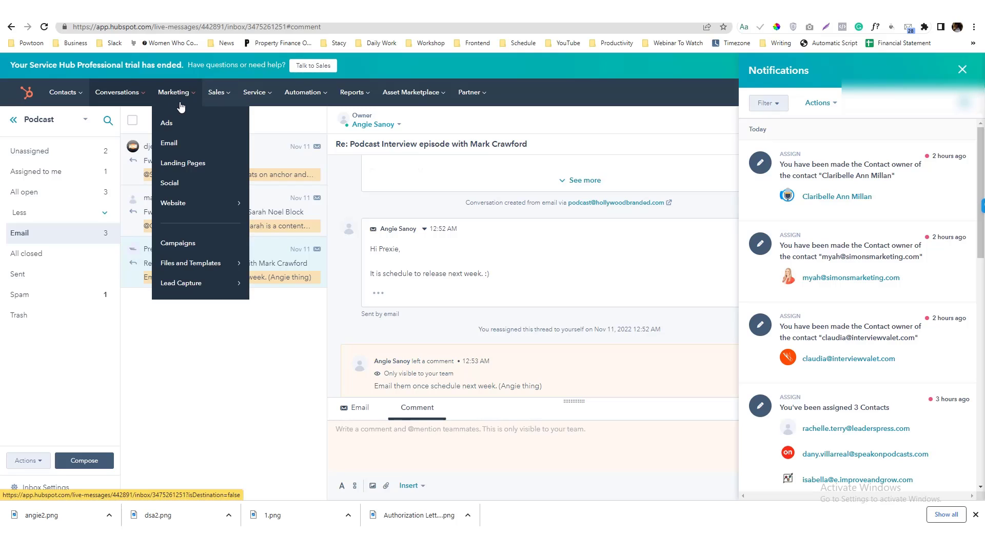
# Go to the Tasks page, dismiss the workspace introduction, and collapse the side panel
pyautogui.moveTo(228, 101)
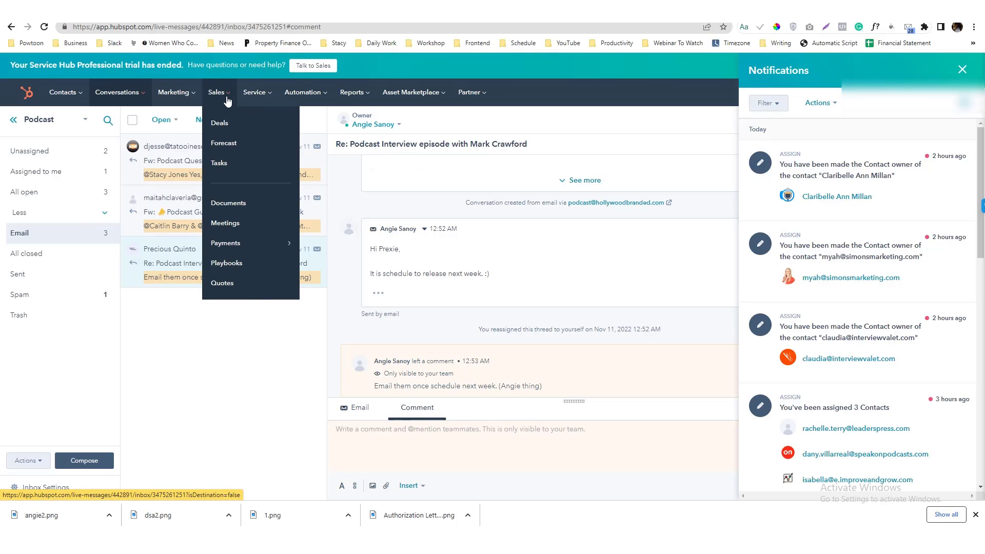
pyautogui.click(241, 164)
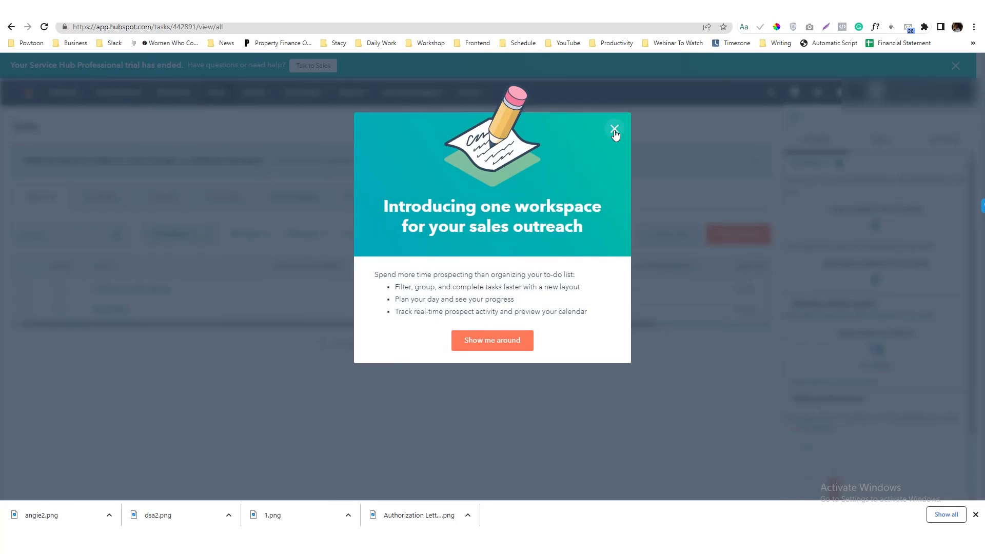
pyautogui.click(614, 132)
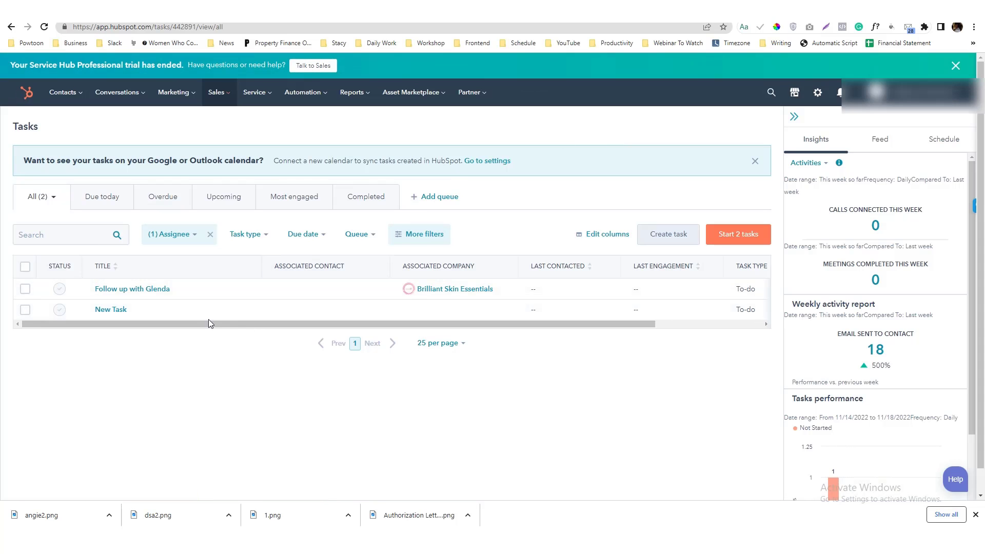
pyautogui.click(793, 117)
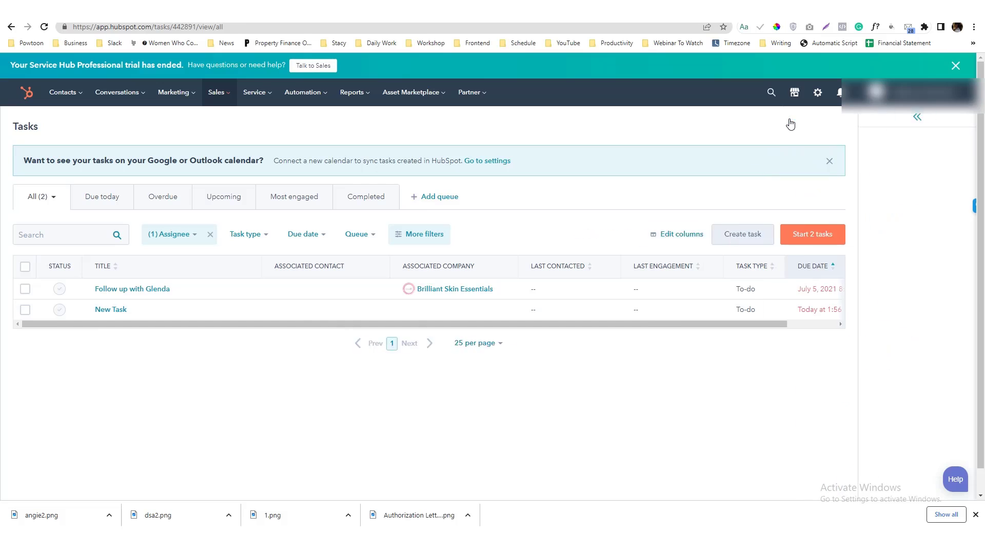
# Open the workflow-created New Task and inspect its notes, which show only a numeric ID
pyautogui.click(126, 310)
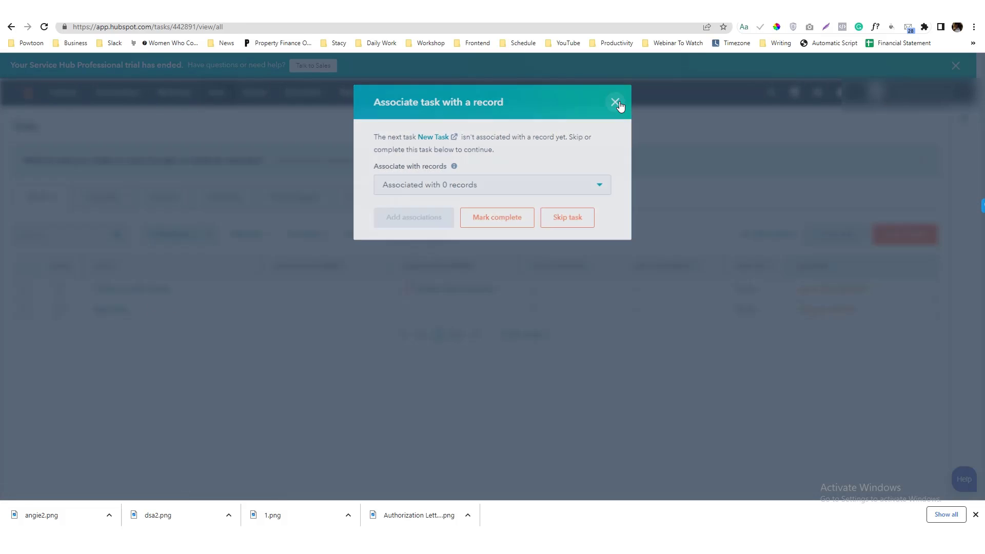
pyautogui.click(612, 105)
pyautogui.moveTo(793, 395); pyautogui.dragTo(745, 395)
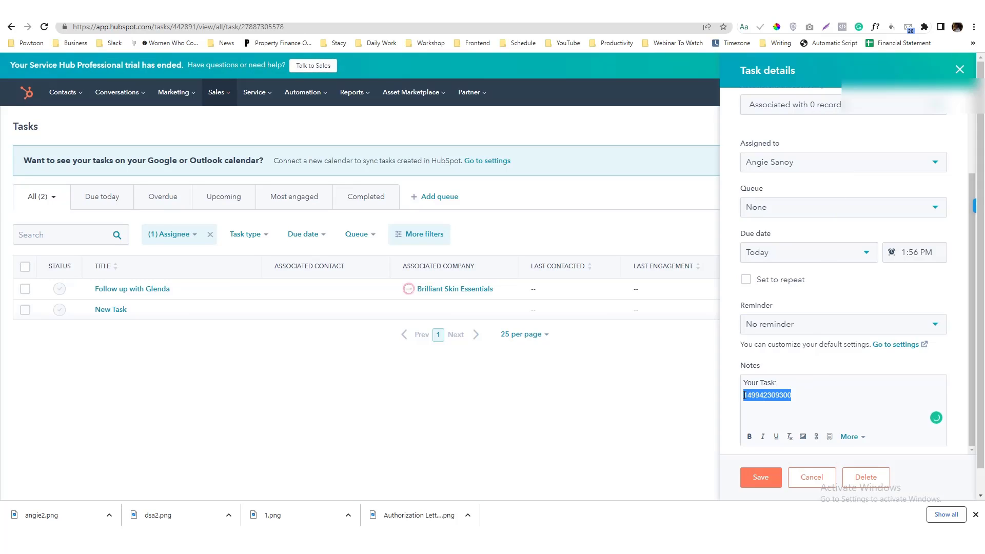
pyautogui.scroll(3, 846, 308)
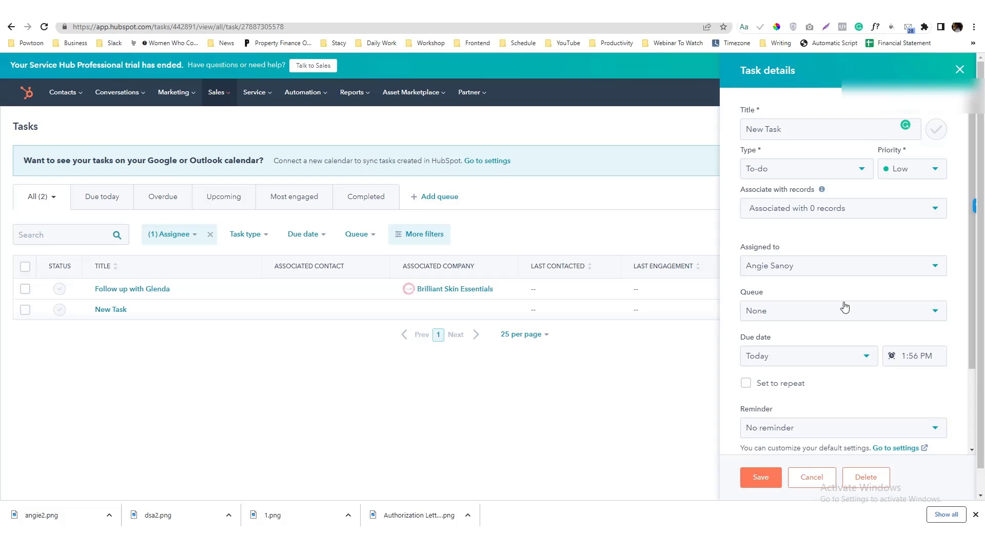
pyautogui.scroll(-3, 845, 307)
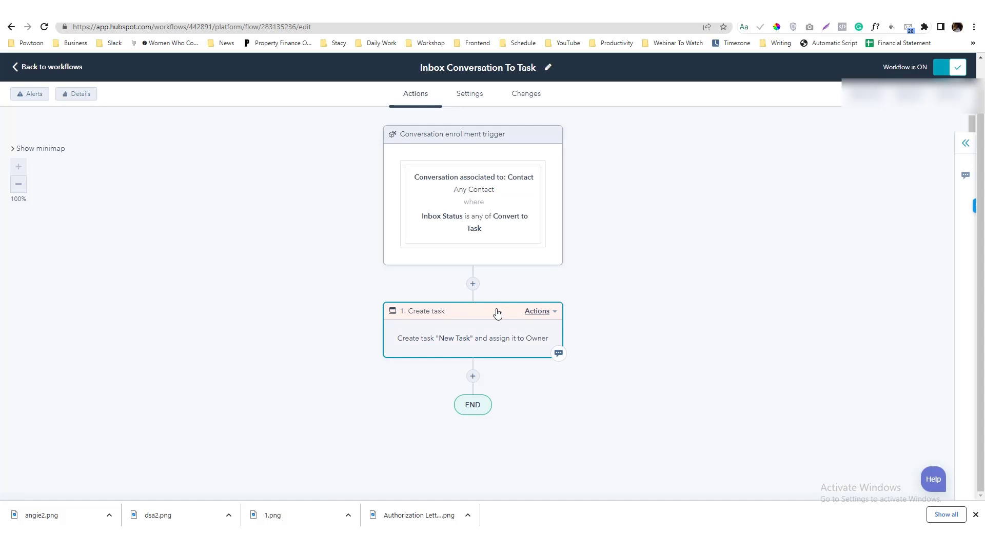
# Swap the Inbox token after 'Your Task:' in the Create task notes for a Chatflow token, and save
pyautogui.click(519, 311)
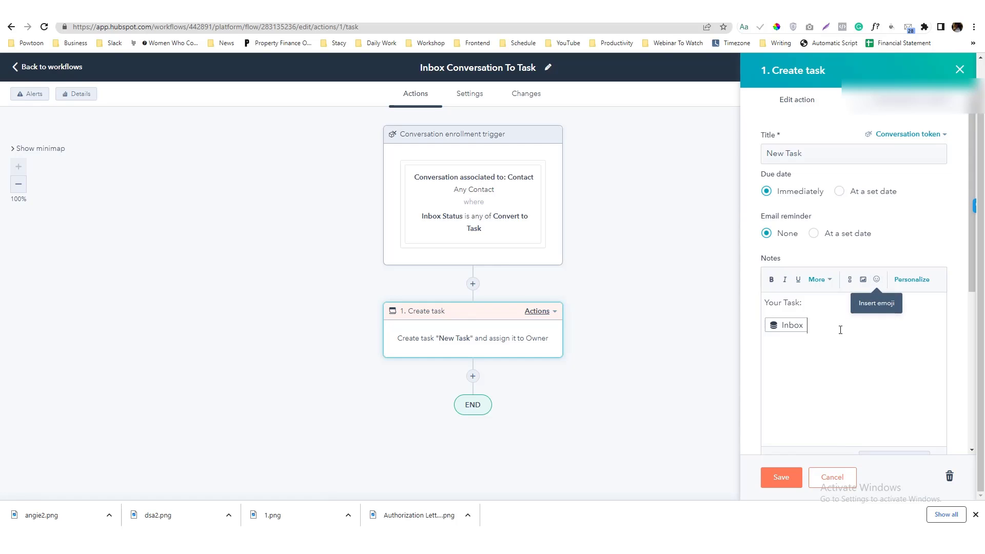
pyautogui.press('BackSpace')
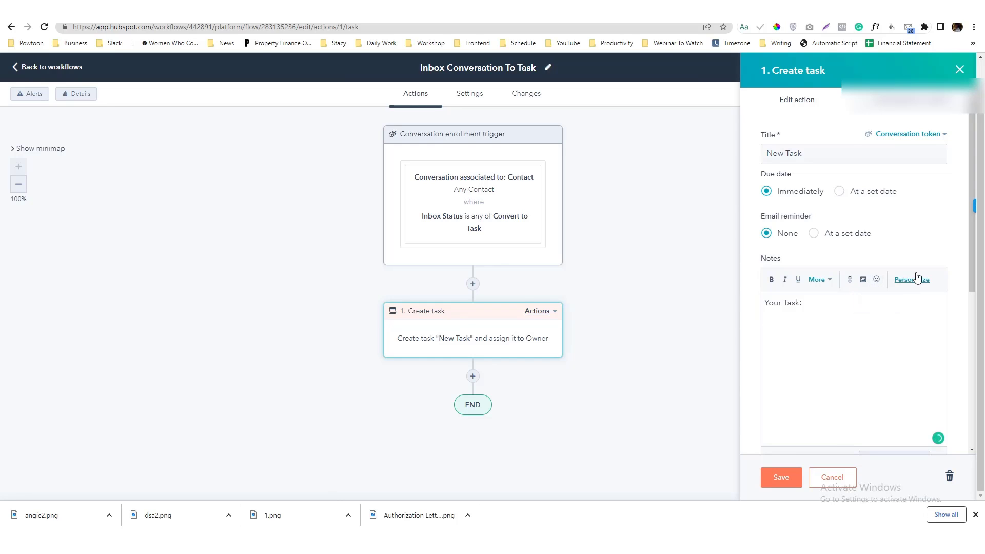
pyautogui.click(912, 279)
pyautogui.scroll(-3, 823, 258)
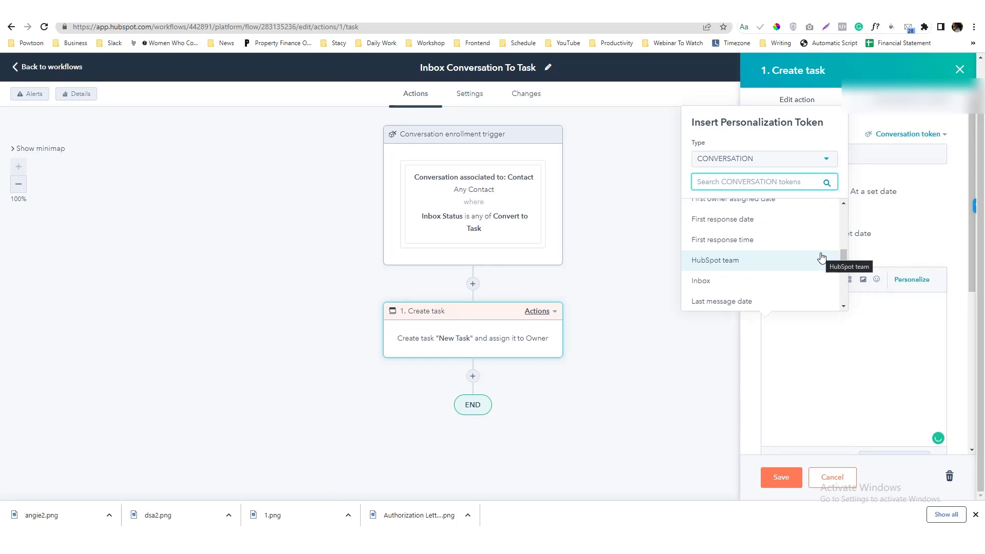
pyautogui.scroll(3, 822, 251)
pyautogui.click(821, 249)
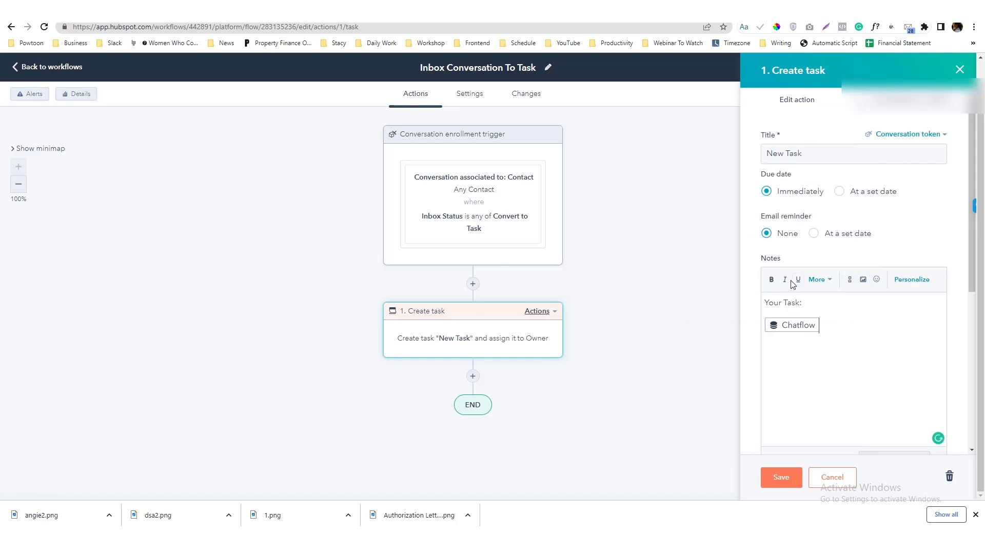
pyautogui.click(779, 328)
pyautogui.click(772, 478)
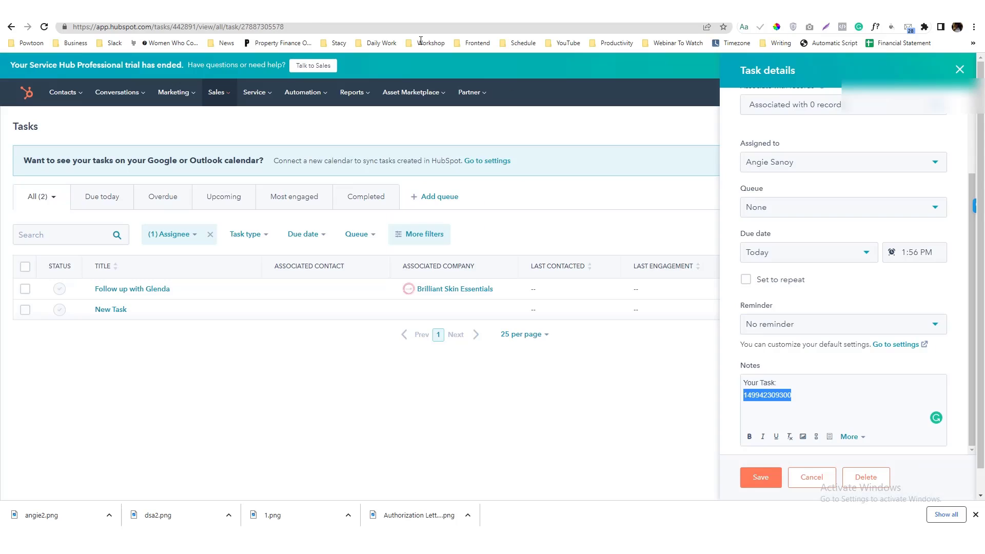
pyautogui.click(764, 478)
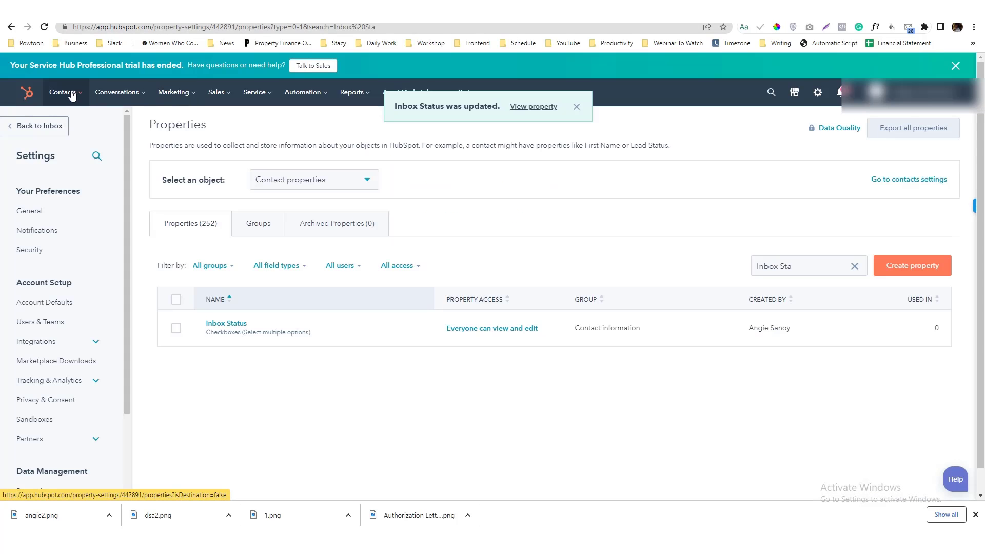
# Set the Podcast Guest Proposal contact's Inbox Status to Convert to Task, then reload the task list
pyautogui.click(117, 92)
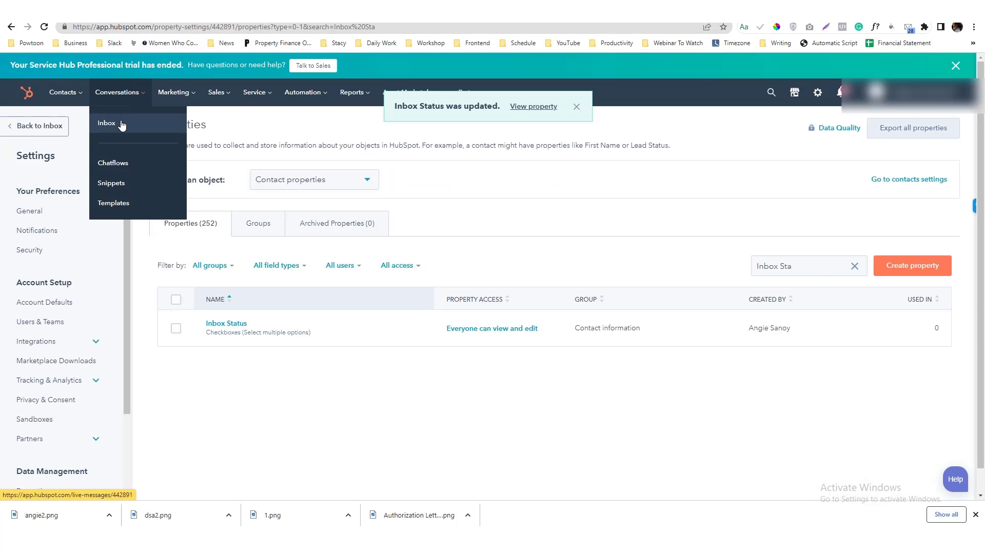
pyautogui.click(122, 126)
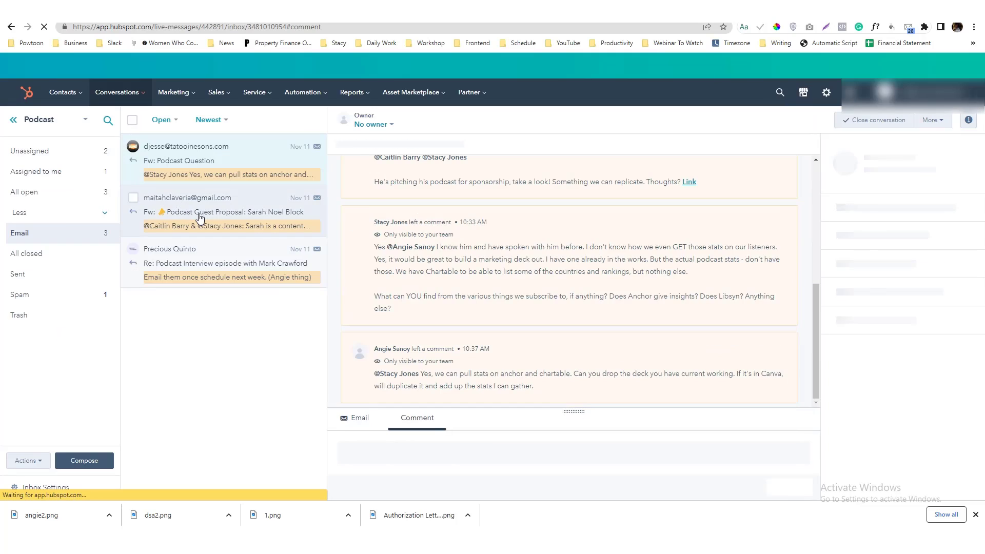
pyautogui.click(202, 218)
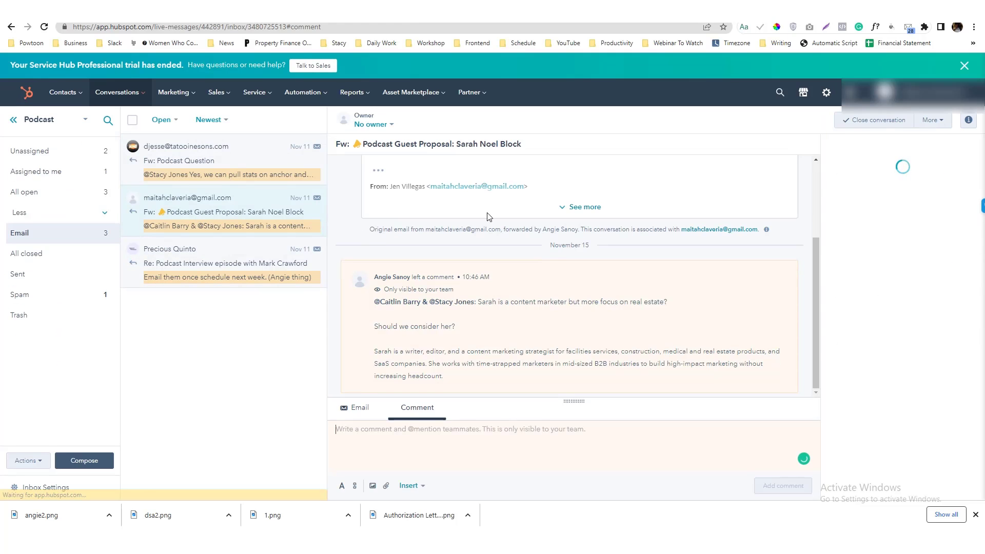
pyautogui.click(878, 245)
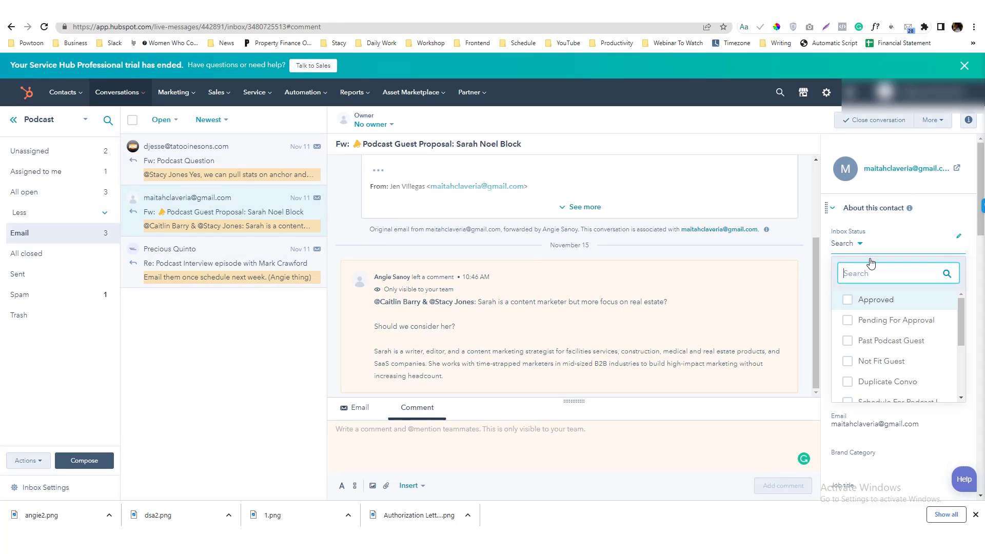
pyautogui.scroll(-3, 879, 329)
pyautogui.click(875, 391)
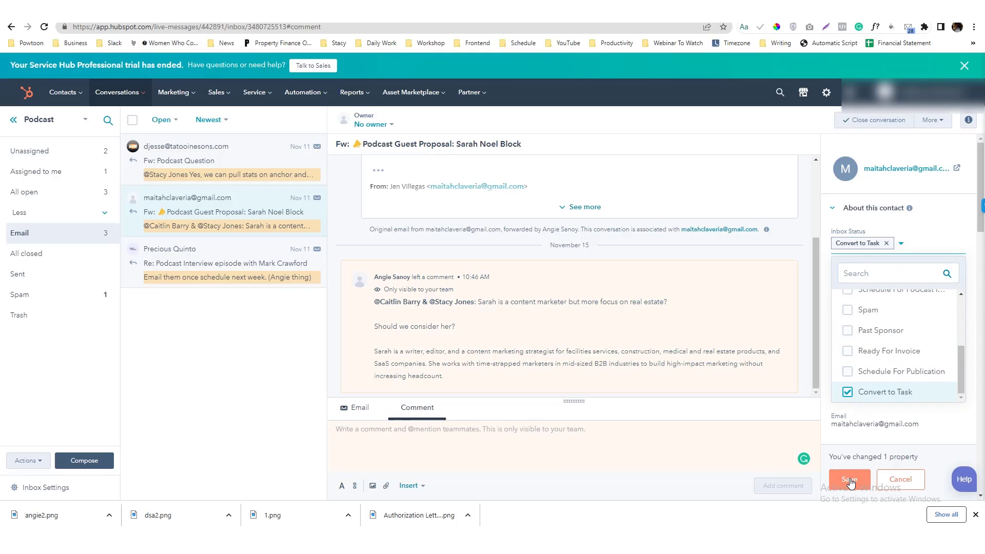
pyautogui.click(850, 482)
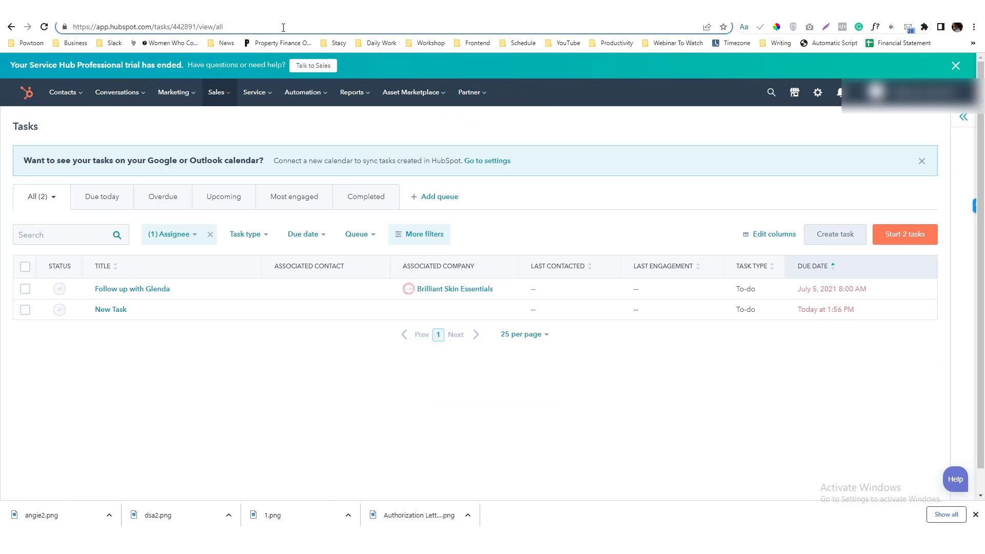
pyautogui.press('Return')
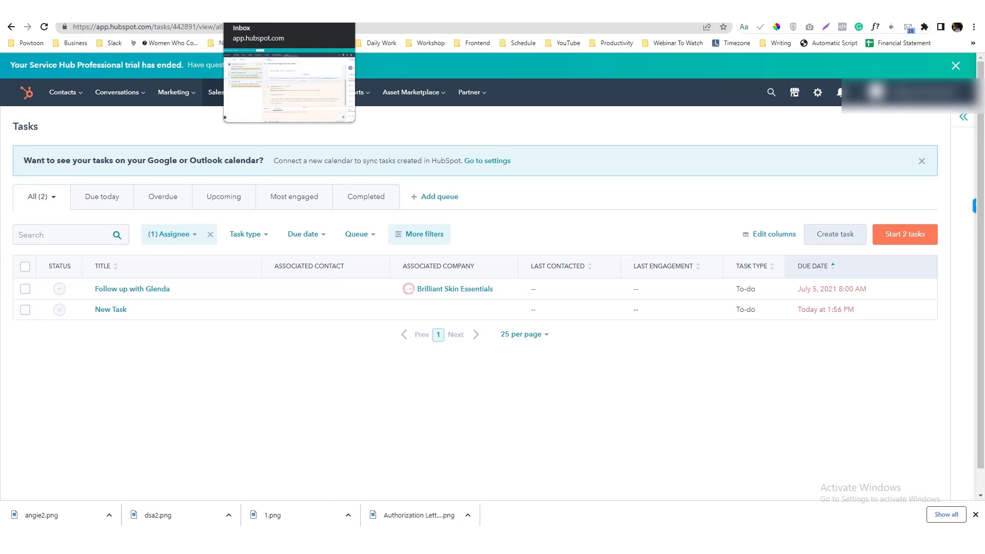
# Clear the tasks assignee filter and assign the Podcast conversation's owner to yourself
pyautogui.click(210, 234)
pyautogui.hotkey('ctrl', 'Tab')
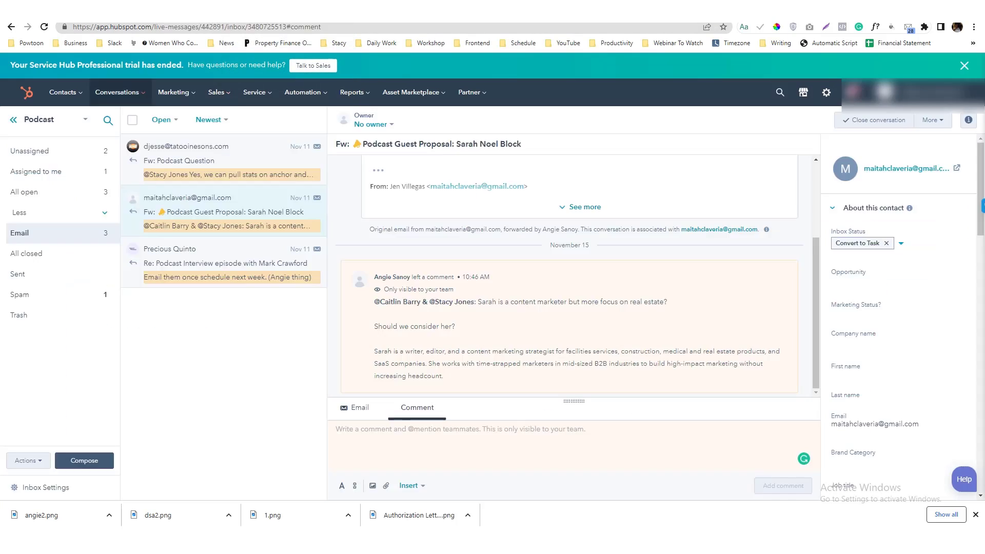
pyautogui.click(370, 124)
pyautogui.click(308, 201)
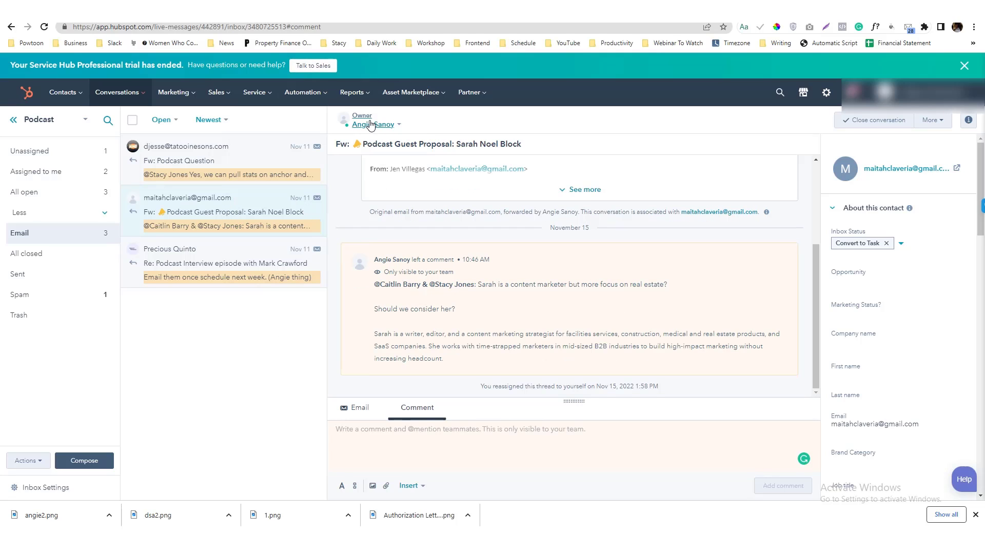
# Return to the Tasks page and filter the list to your own assignee
pyautogui.hotkey('ctrl', 'shift', 'Tab')
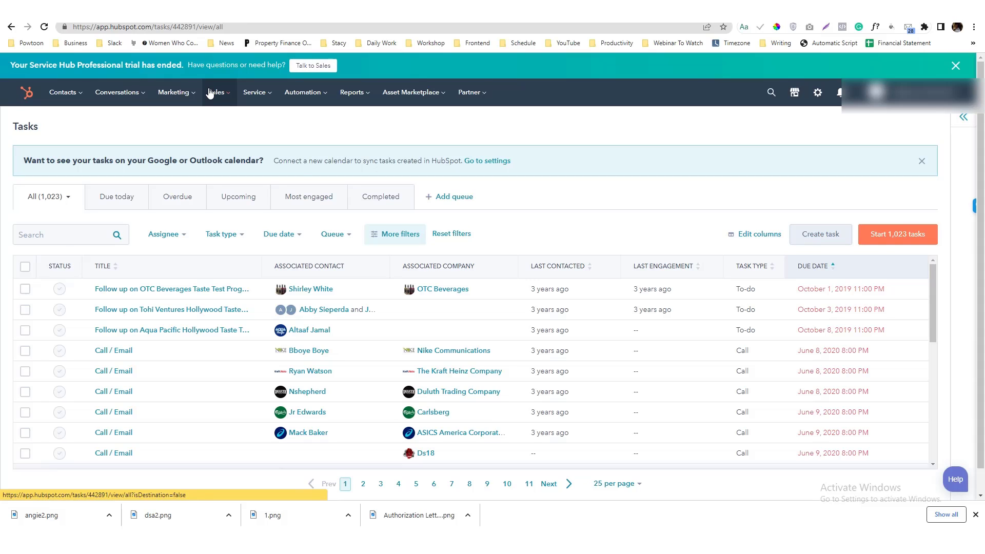
pyautogui.moveTo(210, 93)
pyautogui.click(222, 170)
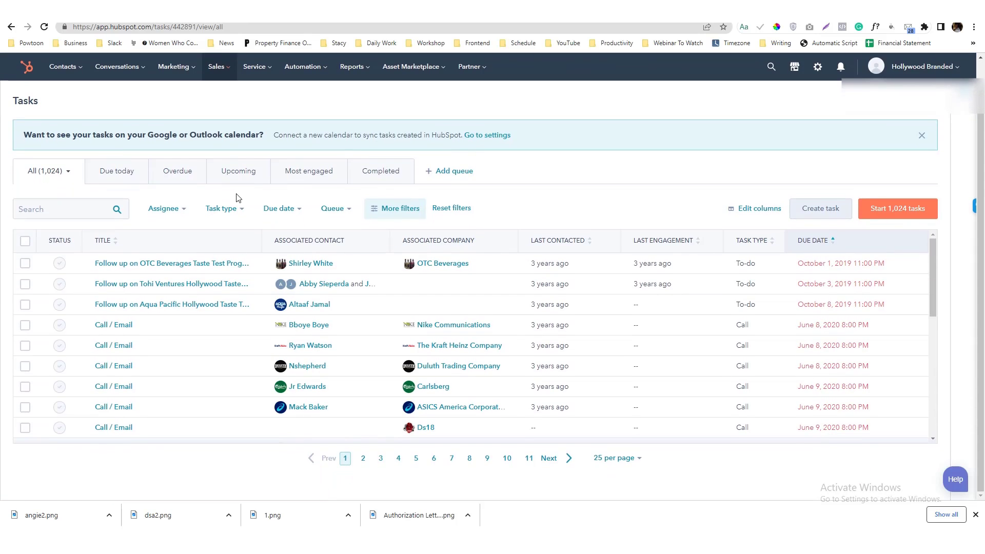
pyautogui.click(187, 209)
pyautogui.click(152, 271)
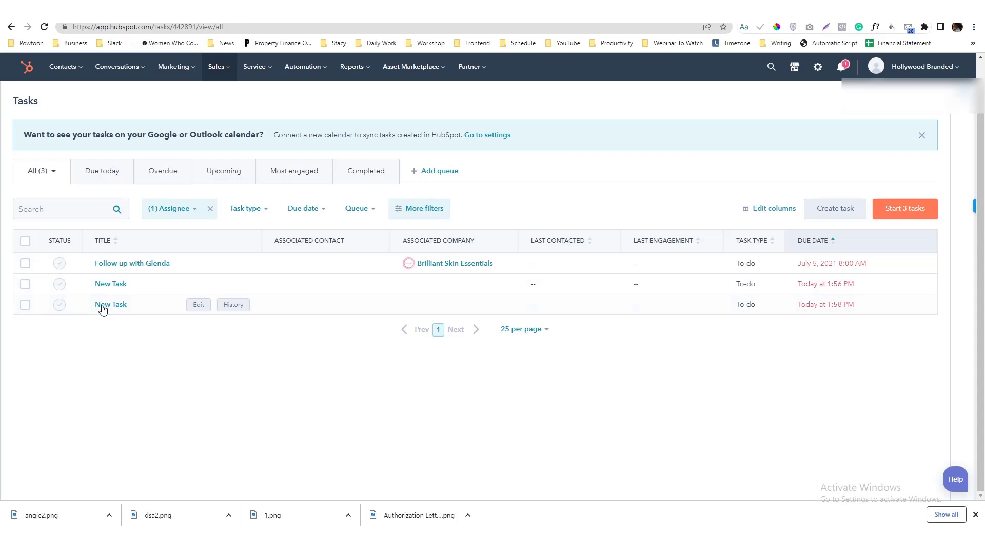
# Open the newest New Task due today at 1:56 PM and check its notes: 'Your Task:' plus a numeric ID
pyautogui.click(160, 305)
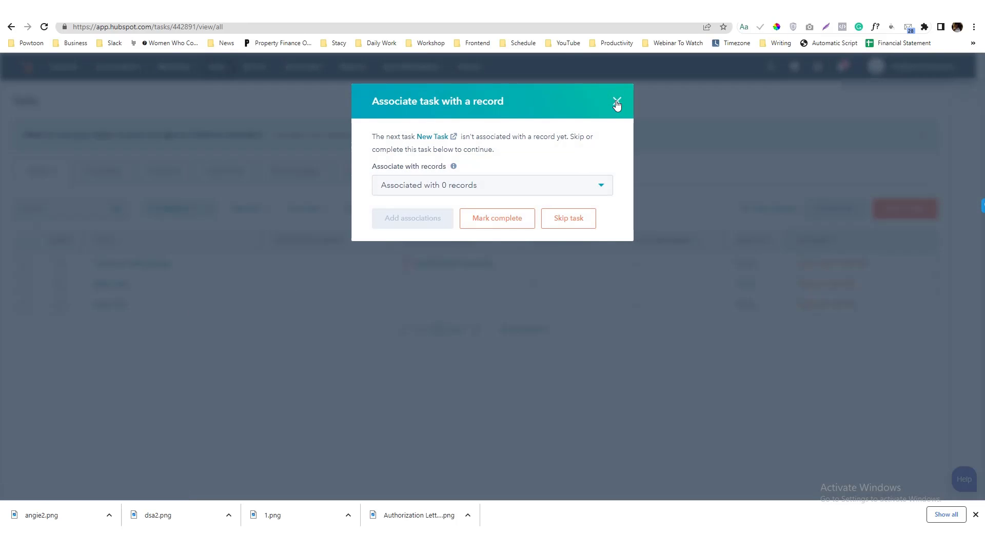
pyautogui.click(617, 101)
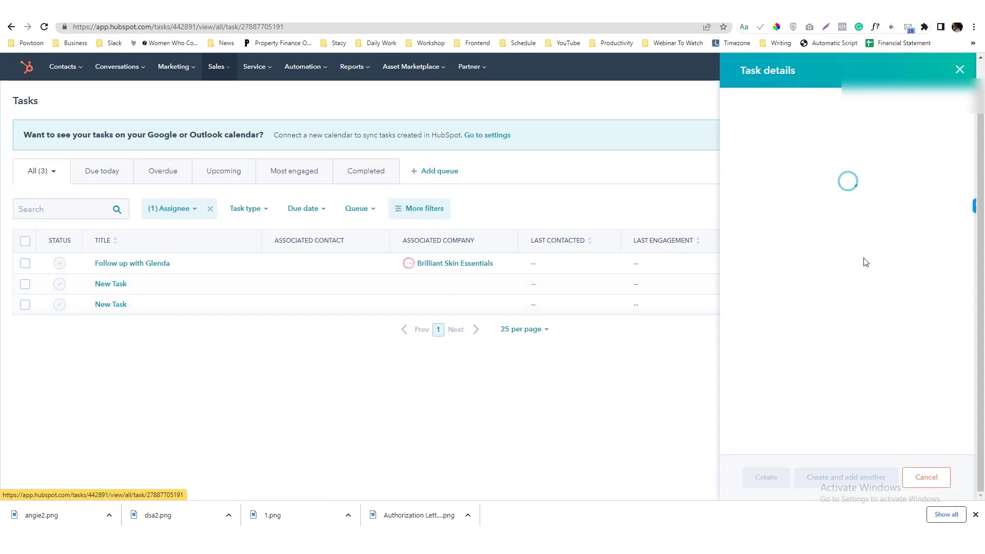
pyautogui.scroll(-2, 822, 223)
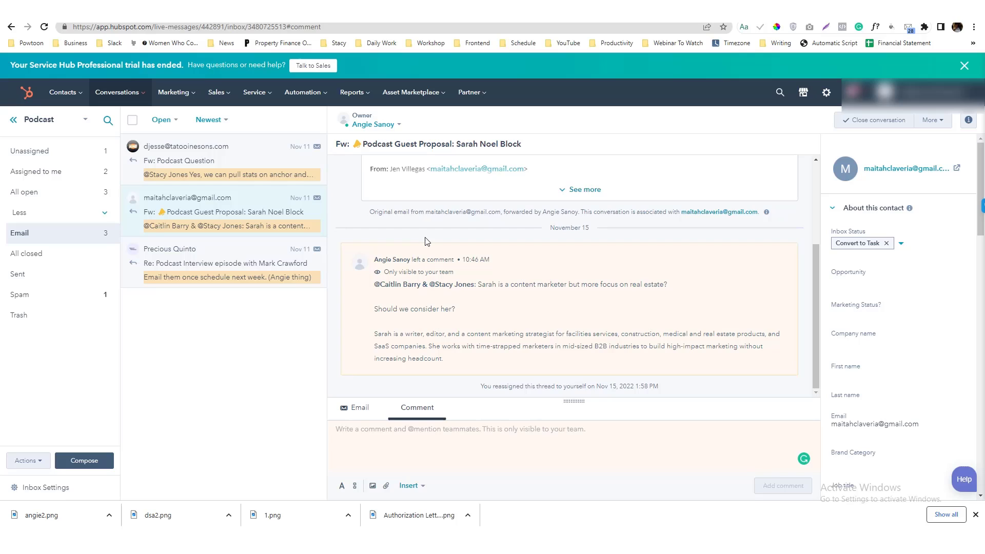
pyautogui.scroll(3, 425, 241)
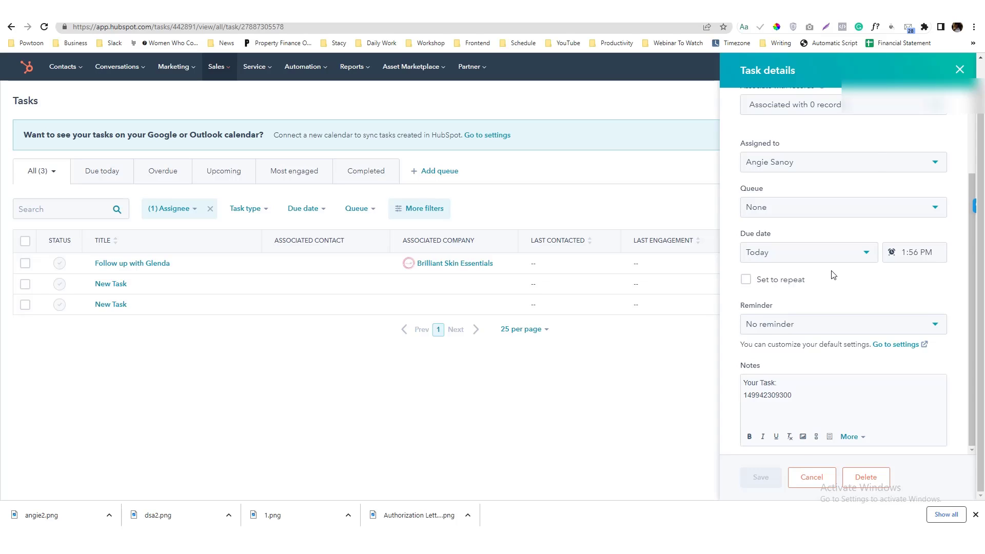
pyautogui.scroll(2, 833, 276)
pyautogui.scroll(-2, 833, 276)
pyautogui.moveTo(792, 396); pyautogui.dragTo(744, 403)
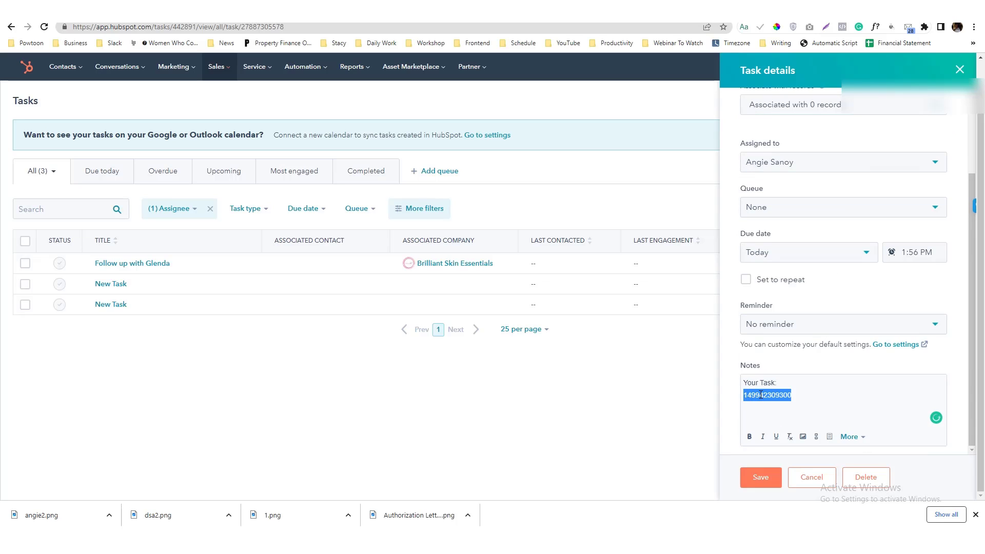